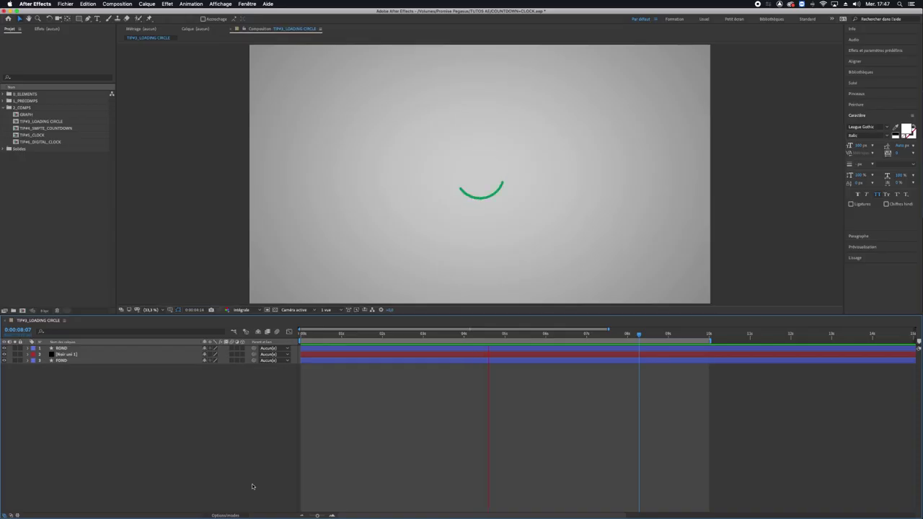
# - Stop the preview and create a new 1920 x 1080 composition named Composition 1
pyautogui.press('space')
pyautogui.press('super+n')
pyautogui.press('Return')
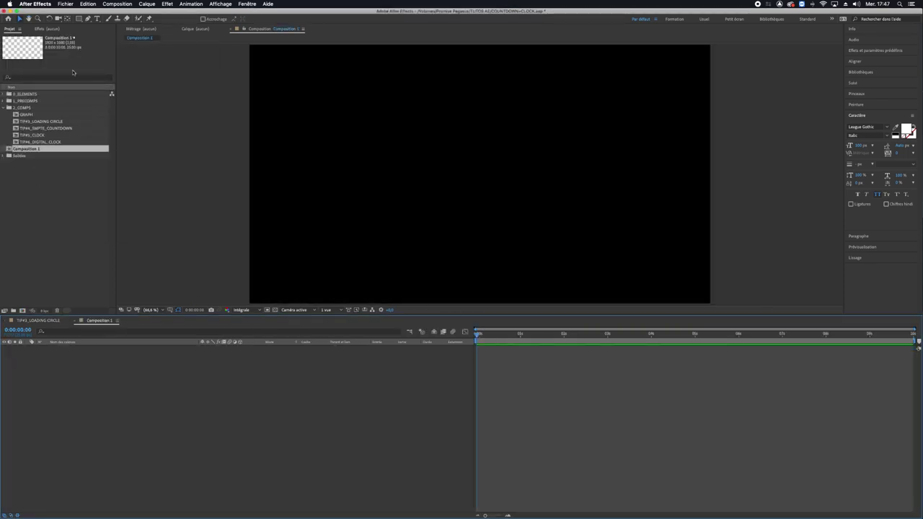
# - Turn on the Title/Action Safe guides and choose the Ellipse tool from the shape tool flyout
pyautogui.click(179, 311)
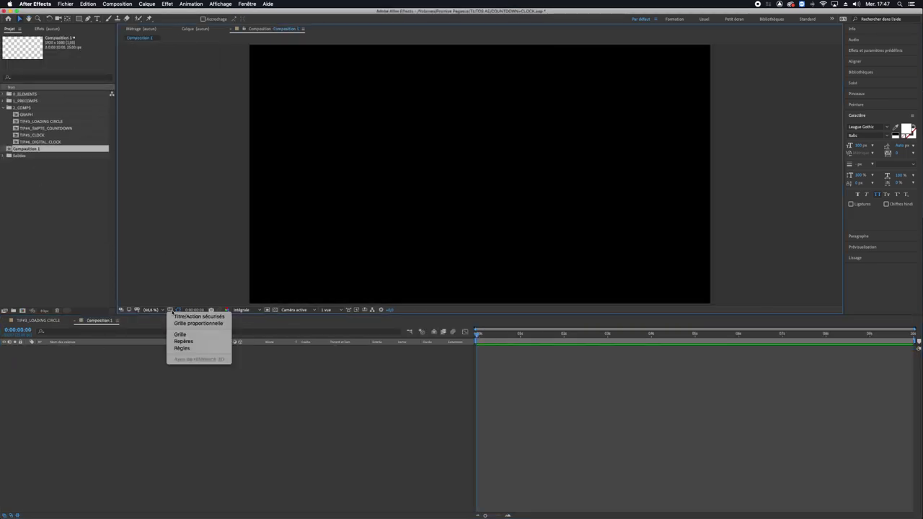
pyautogui.click(193, 316)
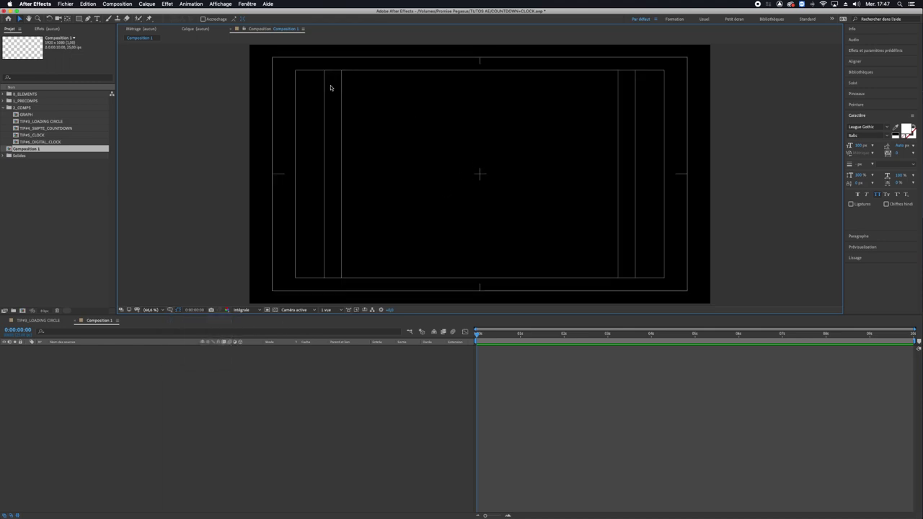
pyautogui.click(170, 311)
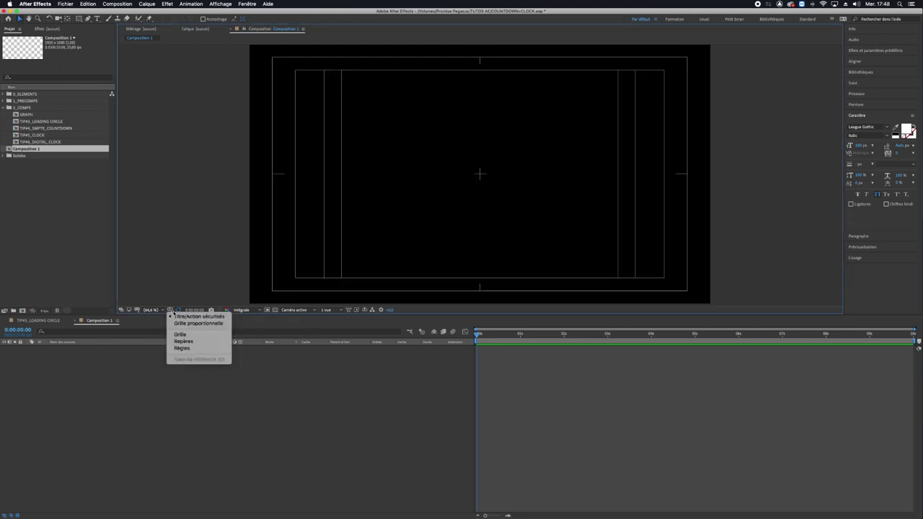
pyautogui.press('Escape')
pyautogui.click(79, 18)
pyautogui.moveTo(81, 22); pyautogui.dragTo(108, 36)
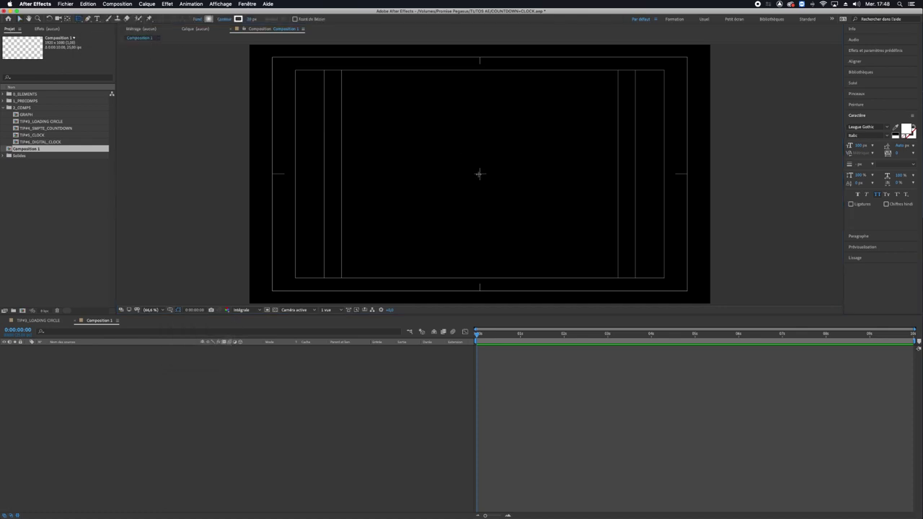
# - Draw a large circle outward from the comp centre and set its fill to None, leaving a white stroke
pyautogui.click(480, 174)
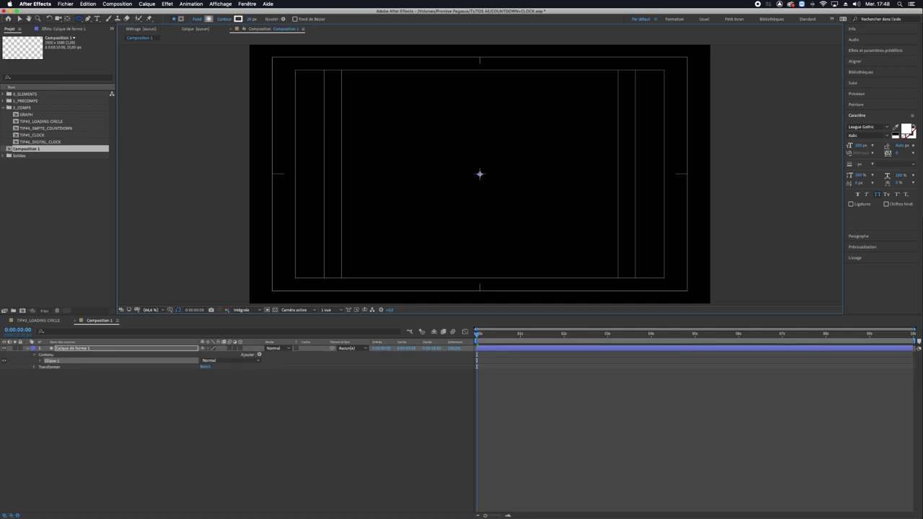
pyautogui.moveTo(480, 174); pyautogui.dragTo(401, 110)
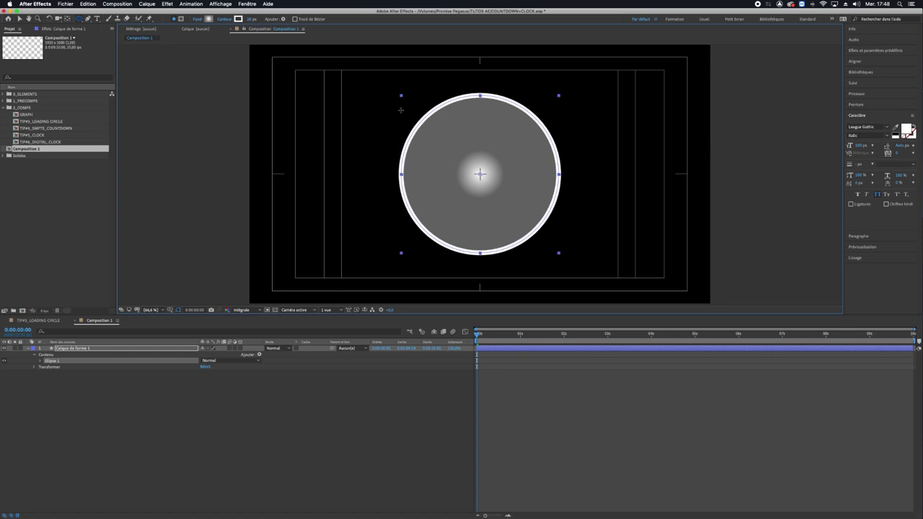
pyautogui.click(78, 349)
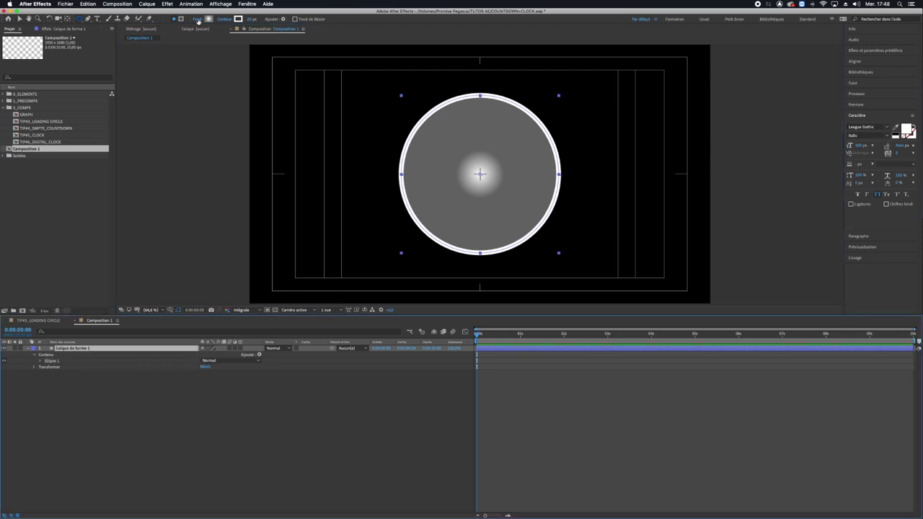
pyautogui.click(198, 19)
pyautogui.click(10, 58)
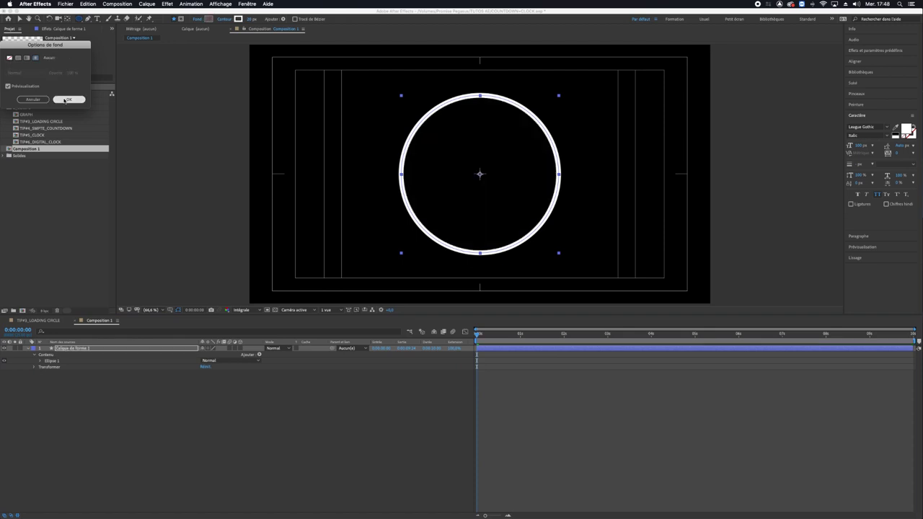
pyautogui.click(65, 100)
pyautogui.press('Return')
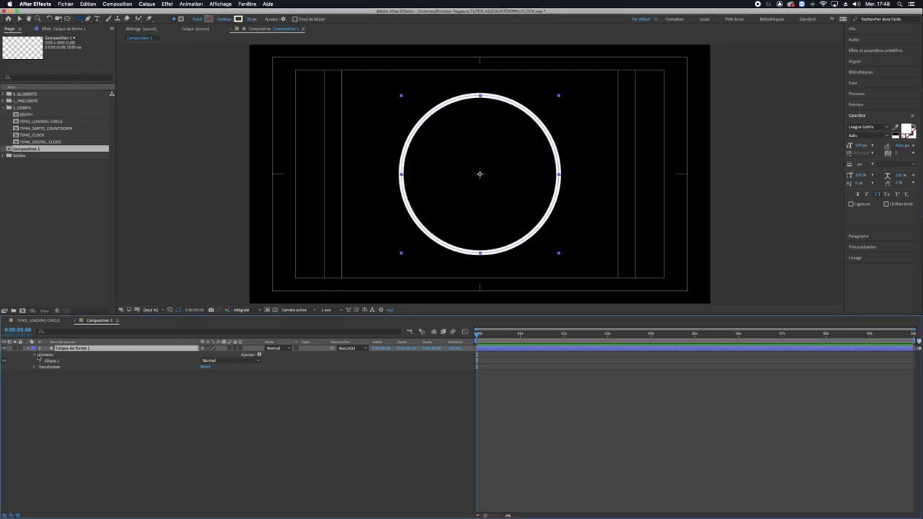
# - Add Trim Paths to the circle's shape layer and scrub Fin down to 0%
pyautogui.click(259, 355)
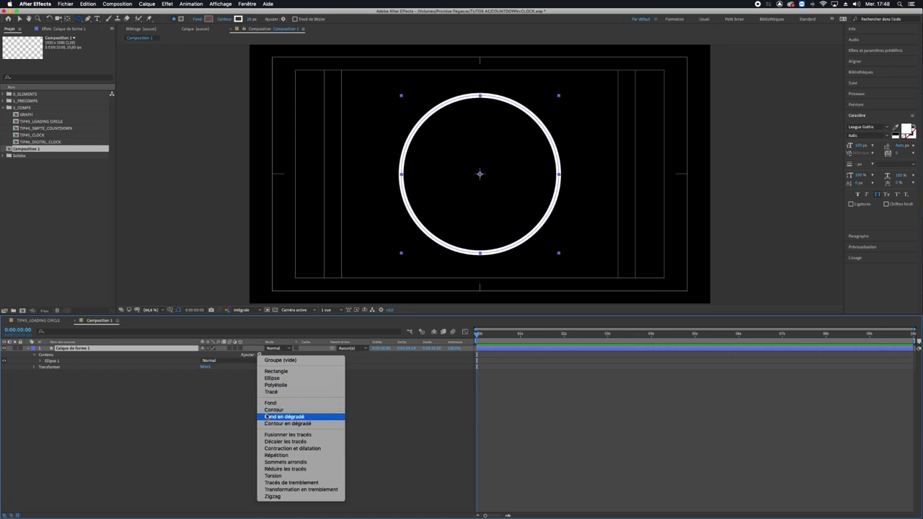
pyautogui.click(278, 469)
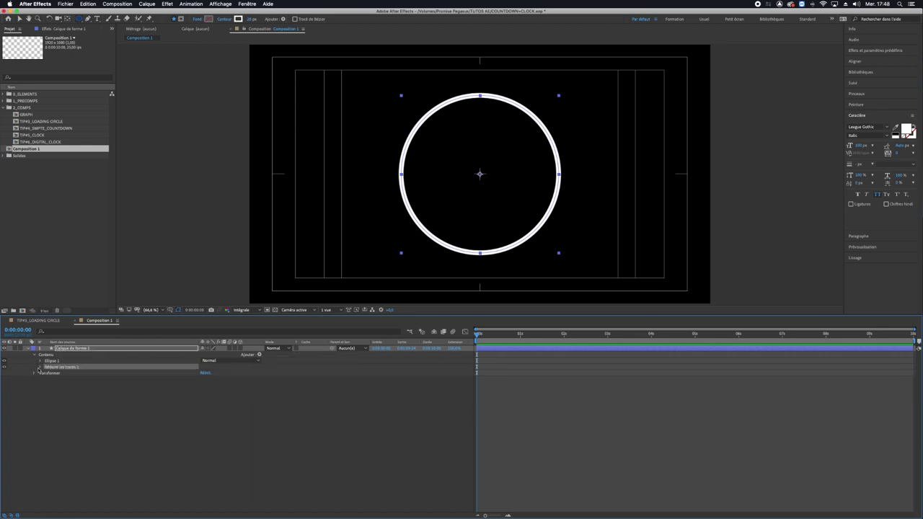
pyautogui.click(39, 368)
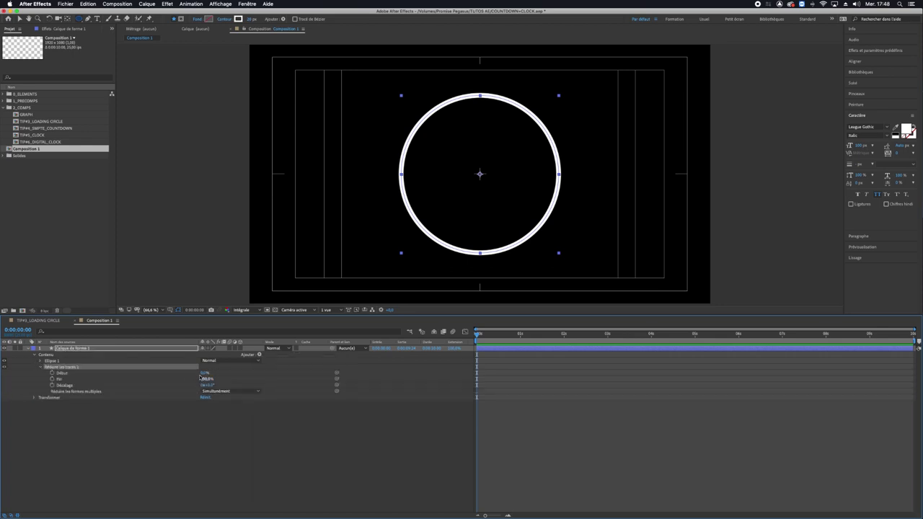
pyautogui.click(61, 373)
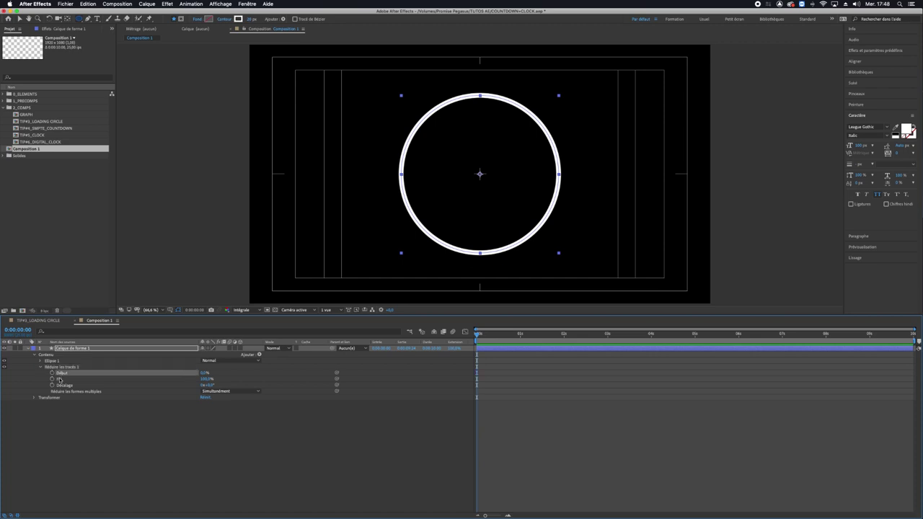
pyautogui.click(60, 380)
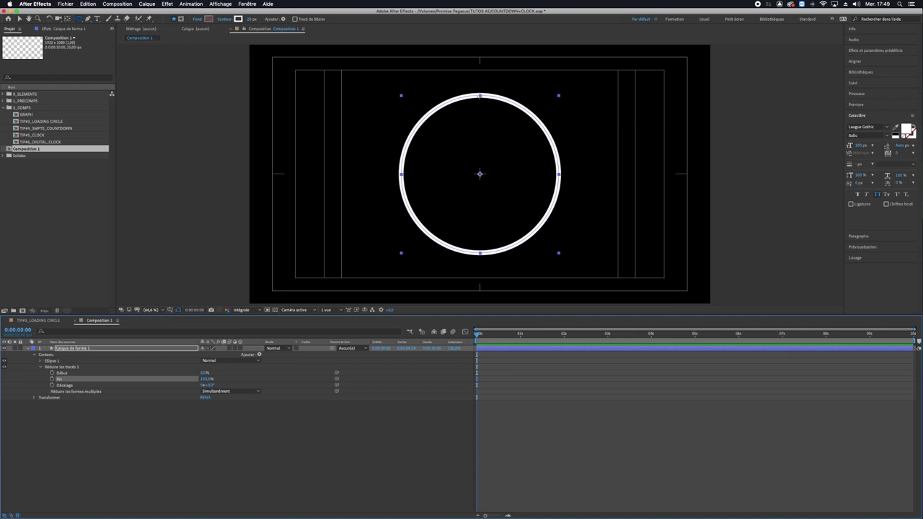
pyautogui.moveTo(206, 378); pyautogui.dragTo(153, 380)
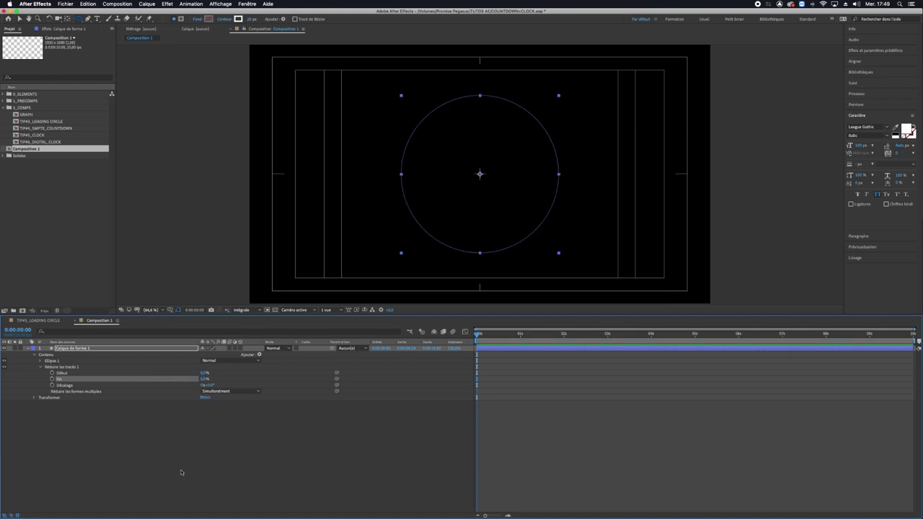
# - Keyframe Début at 0% (0 s) and 100% (1 s), and Fin at 0% (1 s) and 100% (2 s)
pyautogui.click(188, 414)
pyautogui.click(225, 373)
pyautogui.moveTo(205, 373)
pyautogui.mouseDown()
pyautogui.moveTo(233, 376)
pyautogui.moveTo(180, 376)
pyautogui.mouseUp()
pyautogui.click(52, 372)
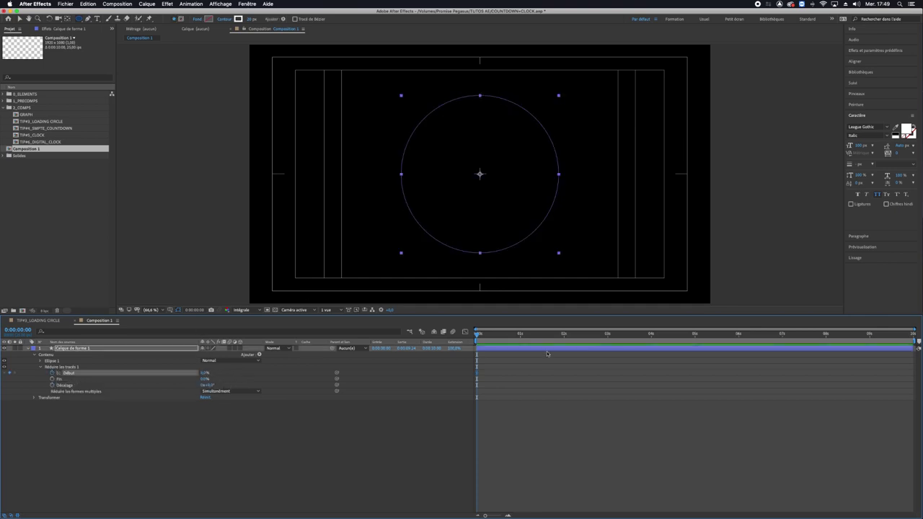
pyautogui.click(520, 334)
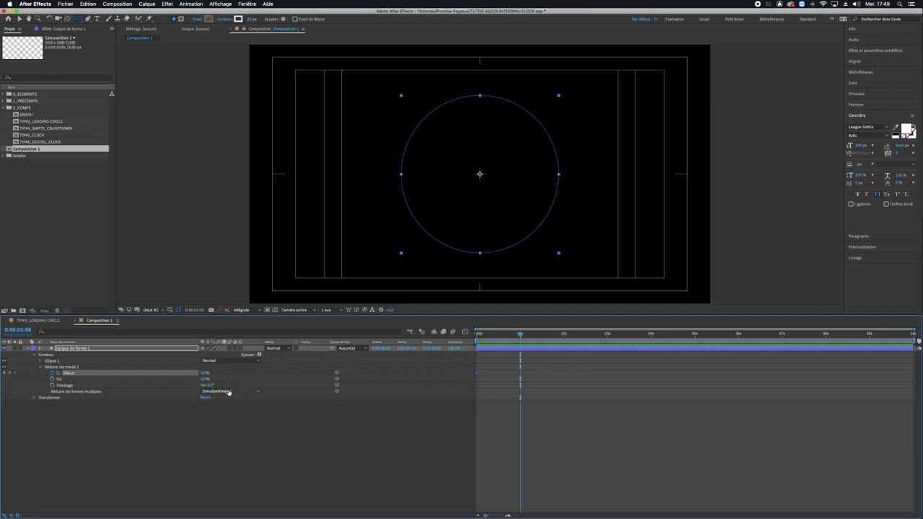
pyautogui.moveTo(204, 374); pyautogui.dragTo(328, 377)
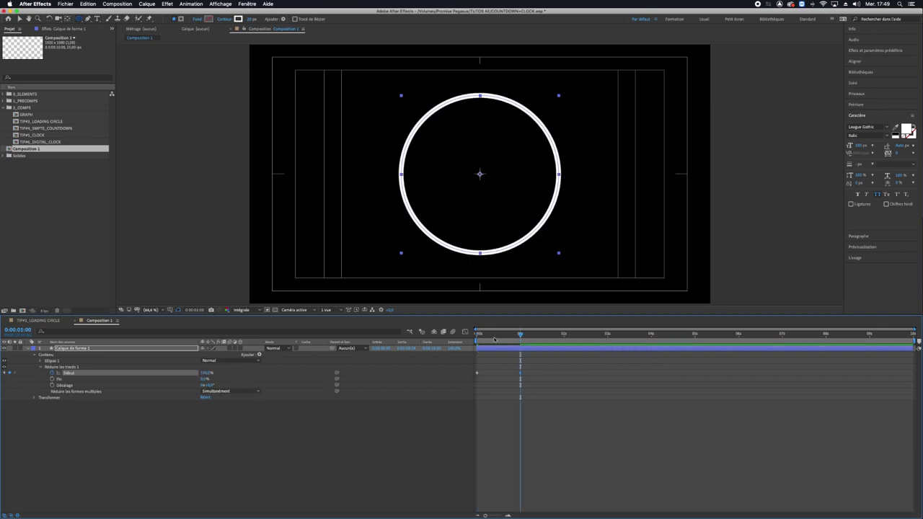
pyautogui.click(52, 380)
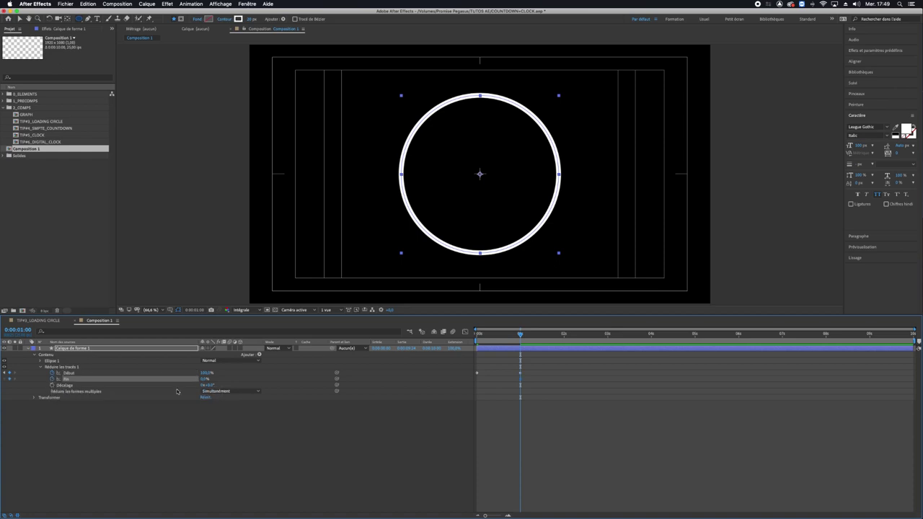
pyautogui.click(563, 335)
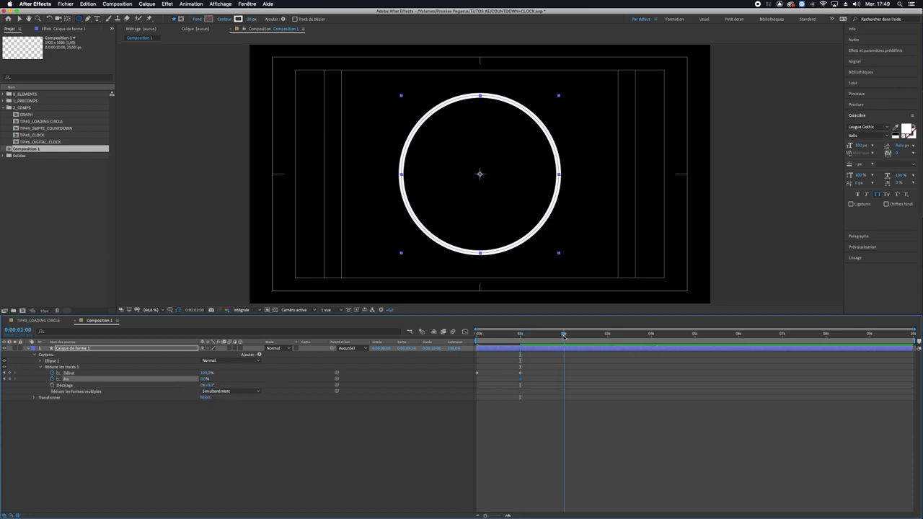
pyautogui.moveTo(204, 379); pyautogui.dragTo(304, 381)
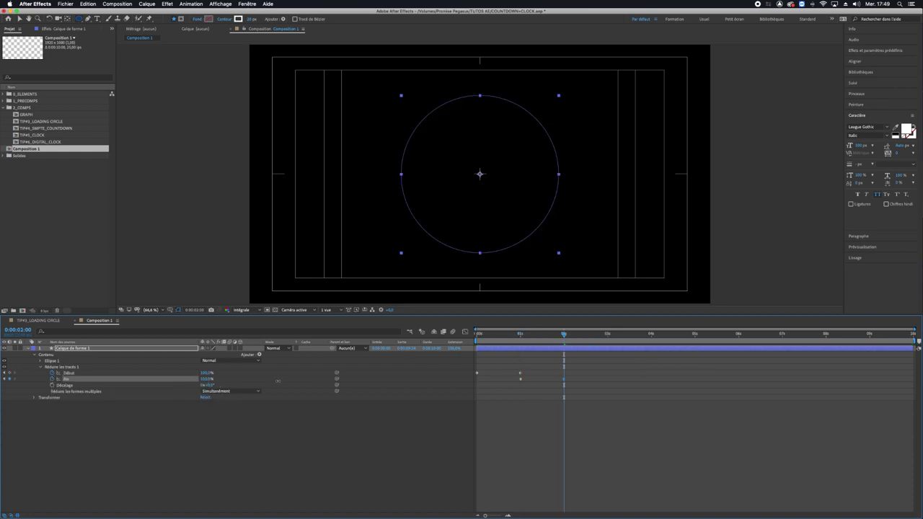
# - Preview the arc animation and scrub around the one-second mark to check it
pyautogui.press('space')
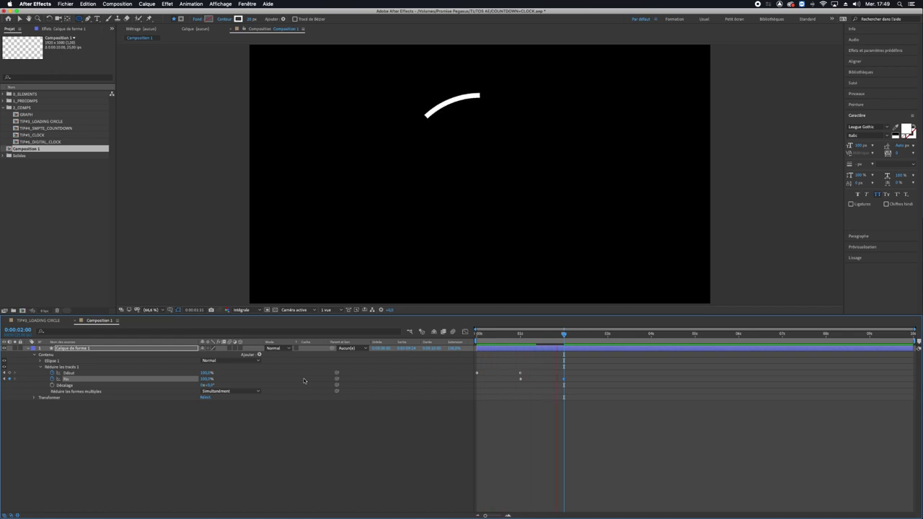
pyautogui.press('space')
pyautogui.press('space')
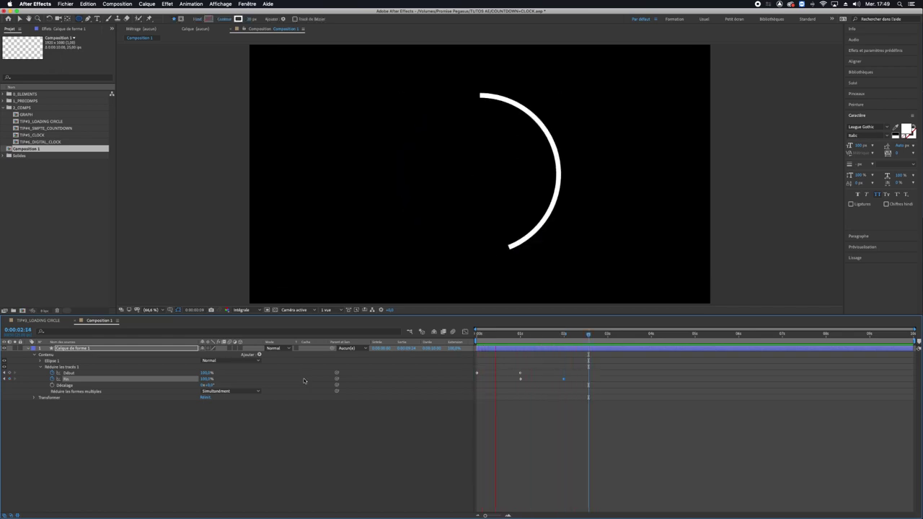
pyautogui.press('space')
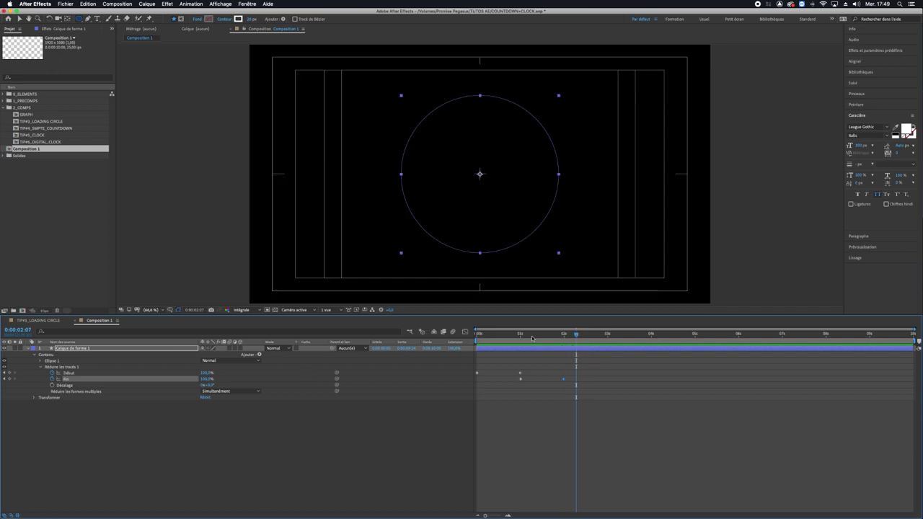
pyautogui.click(503, 336)
pyautogui.moveTo(503, 337)
pyautogui.mouseDown()
pyautogui.moveTo(525, 343)
pyautogui.moveTo(452, 323)
pyautogui.mouseUp()
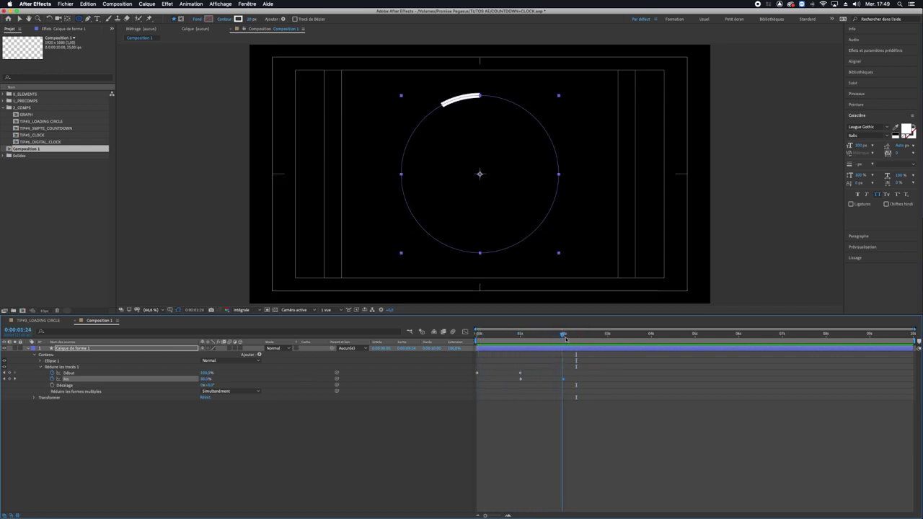
pyautogui.moveTo(481, 334)
pyautogui.mouseDown()
pyautogui.moveTo(529, 332)
pyautogui.moveTo(341, 348)
pyautogui.mouseUp()
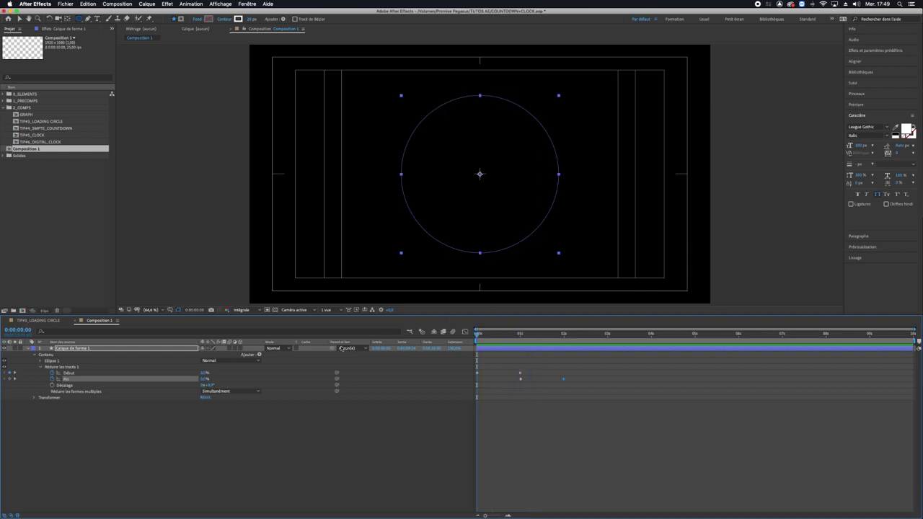
# - At the 2-second keyframe, set the Décalage offset to 1x+0°, one full turn
pyautogui.click(52, 386)
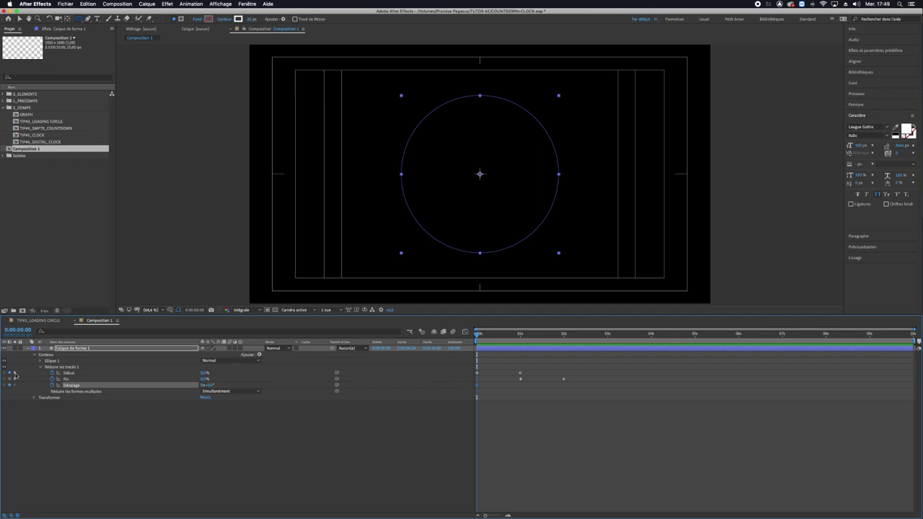
pyautogui.click(15, 373)
pyautogui.click(16, 380)
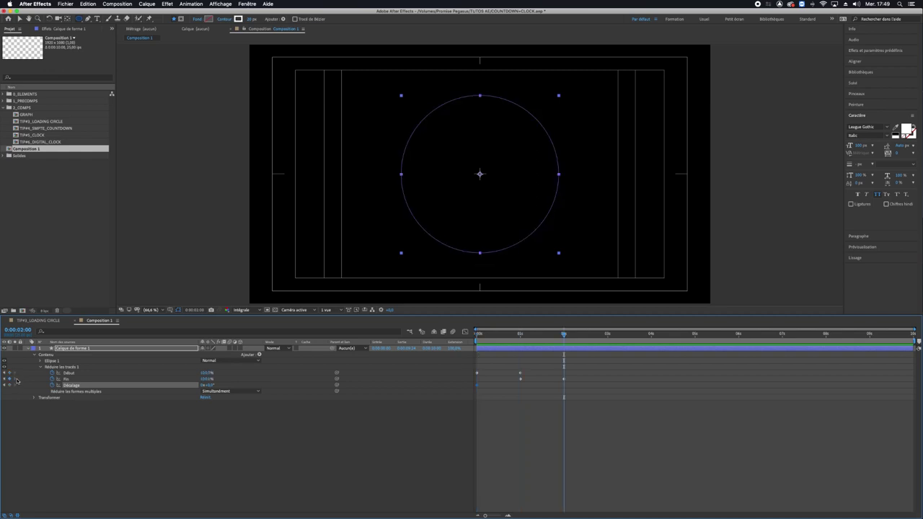
pyautogui.click(202, 386)
pyautogui.press('Return')
# - Preview the rotating arc and scrub from the start to check the partial arc
pyautogui.press('space')
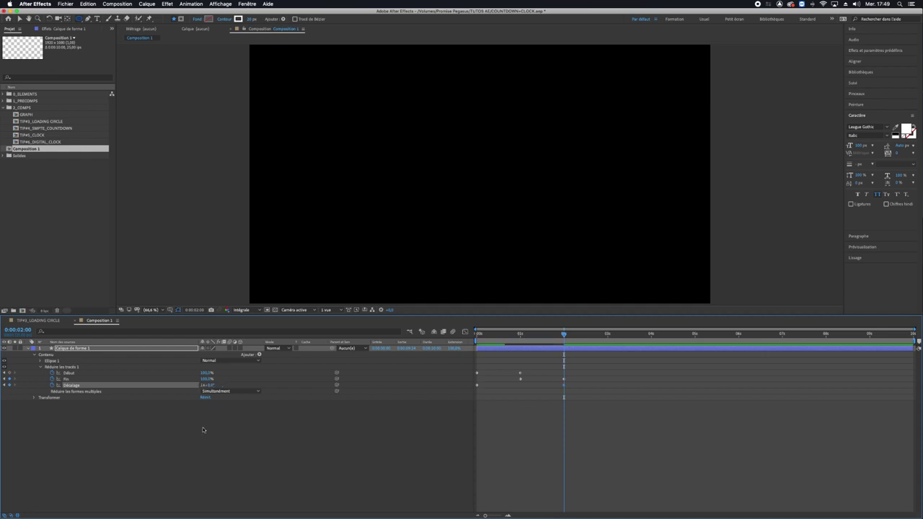
pyautogui.press('space')
pyautogui.moveTo(489, 336); pyautogui.dragTo(462, 338)
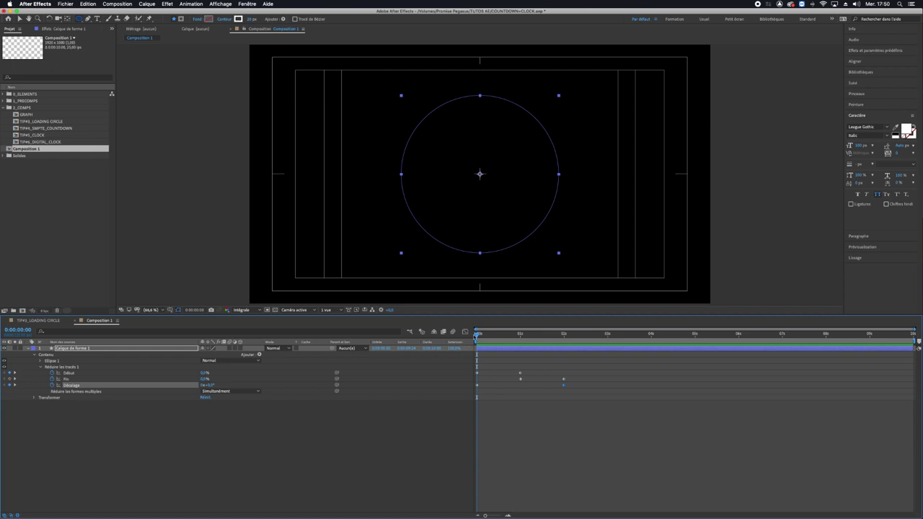
pyautogui.moveTo(477, 336)
pyautogui.mouseDown()
pyautogui.moveTo(520, 338)
pyautogui.moveTo(421, 340)
pyautogui.mouseUp()
# - Set Début to 2% at 0 s, then Début 99% and Fin 1% at 1 s
pyautogui.click(73, 379)
pyautogui.click(204, 373)
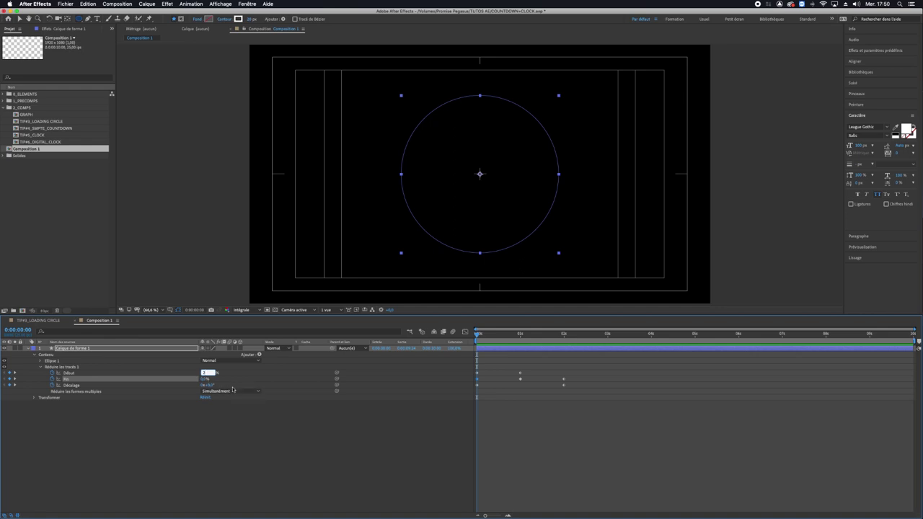
pyautogui.press('Return')
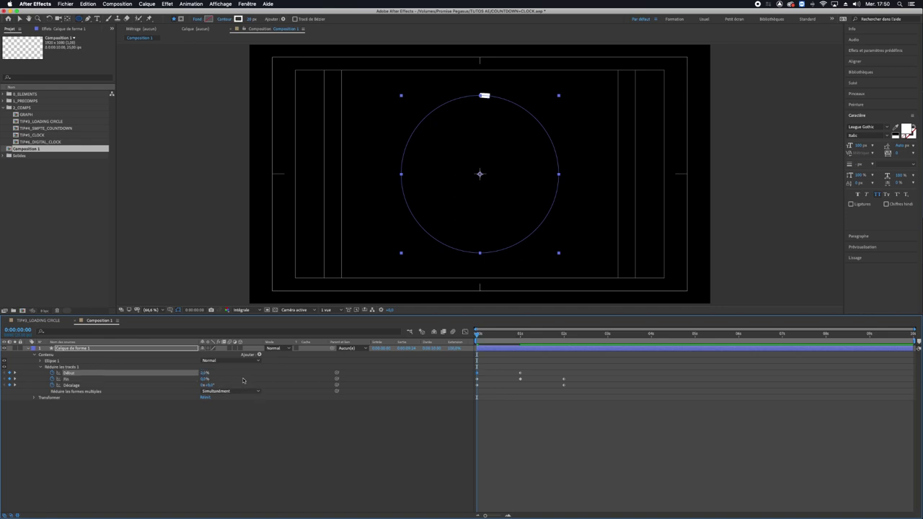
pyautogui.press('k')
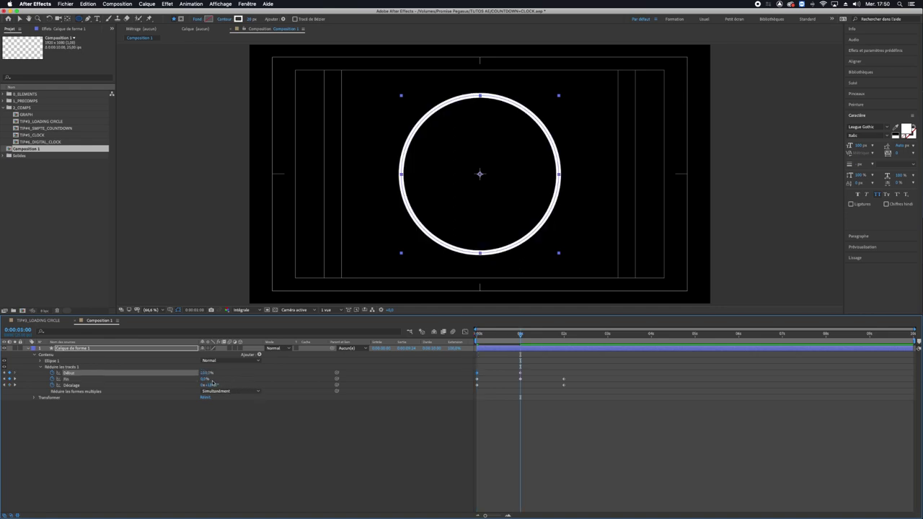
pyautogui.click(207, 374)
pyautogui.write('99')
pyautogui.press('Return')
pyautogui.click(204, 379)
pyautogui.press('Return')
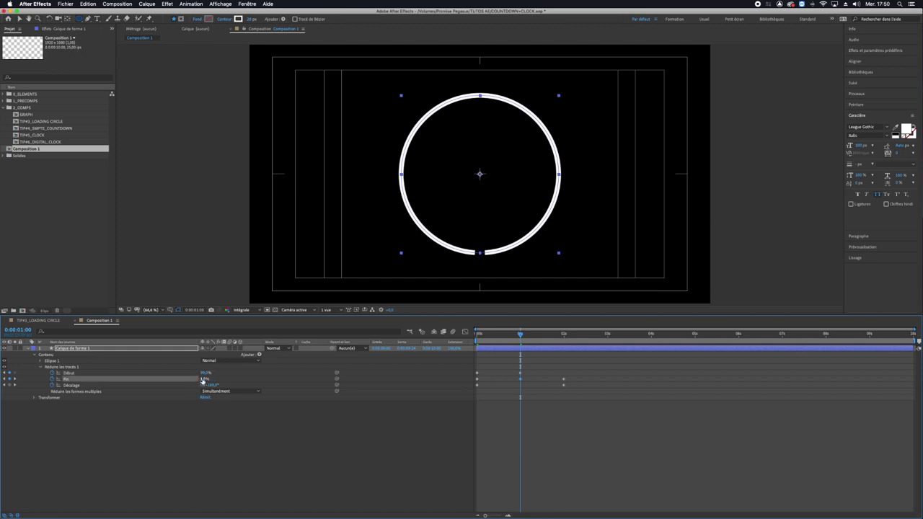
# - At 2 seconds, set Début to 100% and Fin to 99%
pyautogui.moveTo(520, 333); pyautogui.dragTo(564, 335)
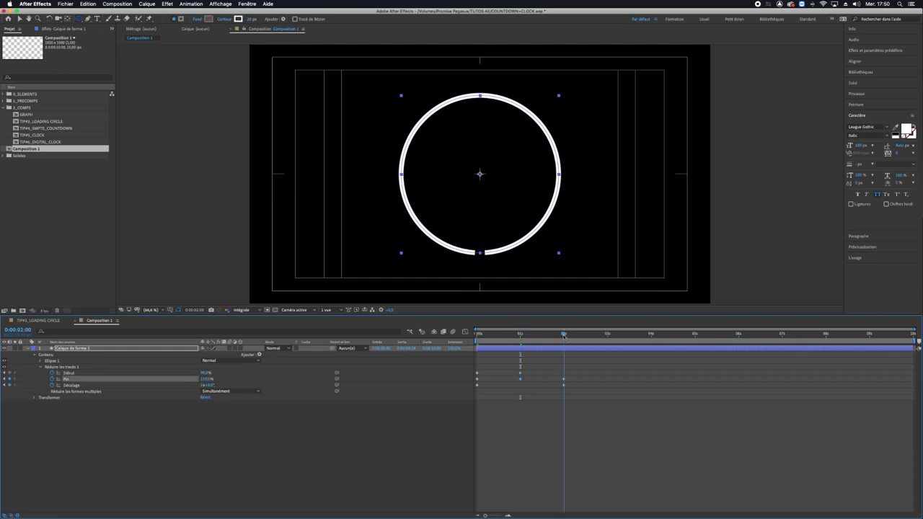
pyautogui.moveTo(204, 374); pyautogui.dragTo(206, 374)
pyautogui.click(207, 378)
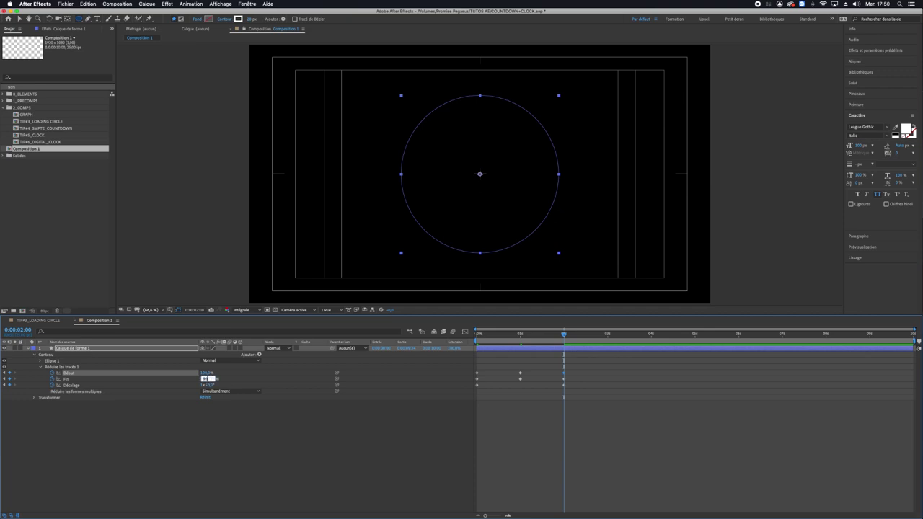
pyautogui.press('Return')
# - Preview the loop, then adjust the Décalage offset value at the 2-second mark
pyautogui.press('space')
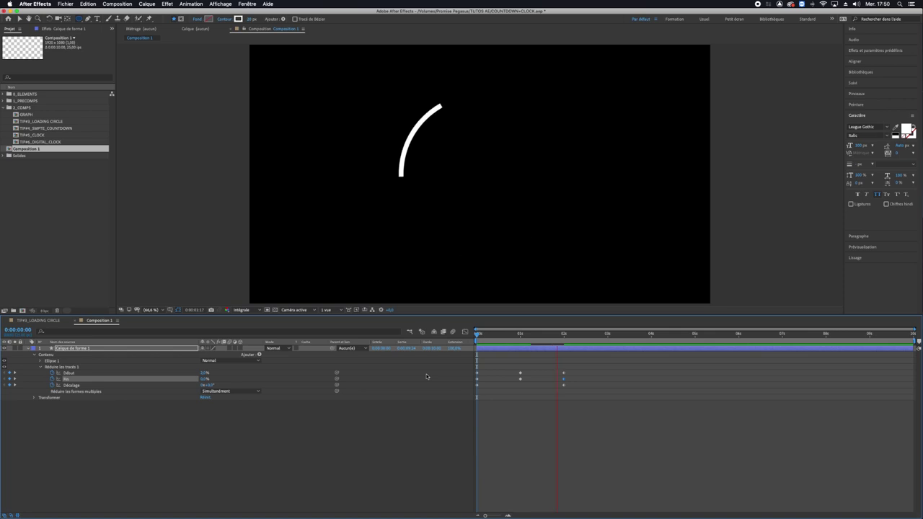
pyautogui.press('space')
pyautogui.click(565, 335)
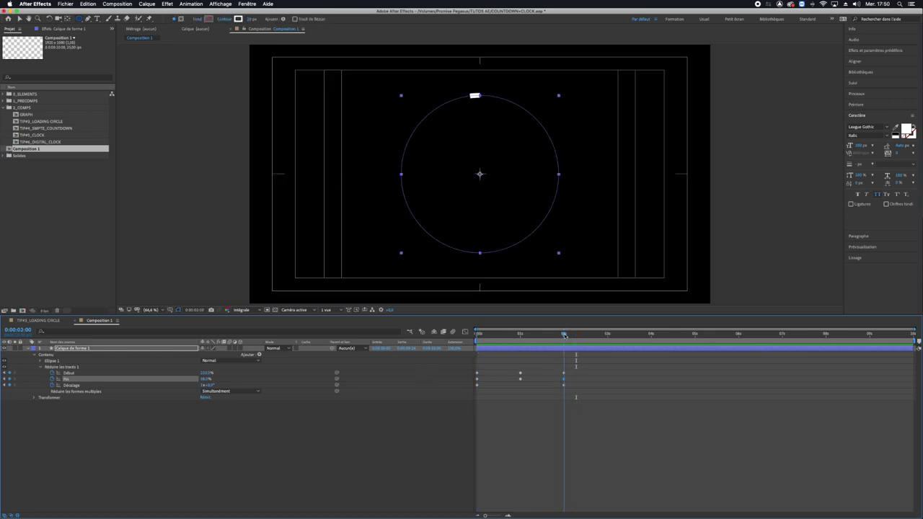
pyautogui.moveTo(490, 343); pyautogui.dragTo(476, 344)
pyautogui.click(564, 335)
pyautogui.click(213, 385)
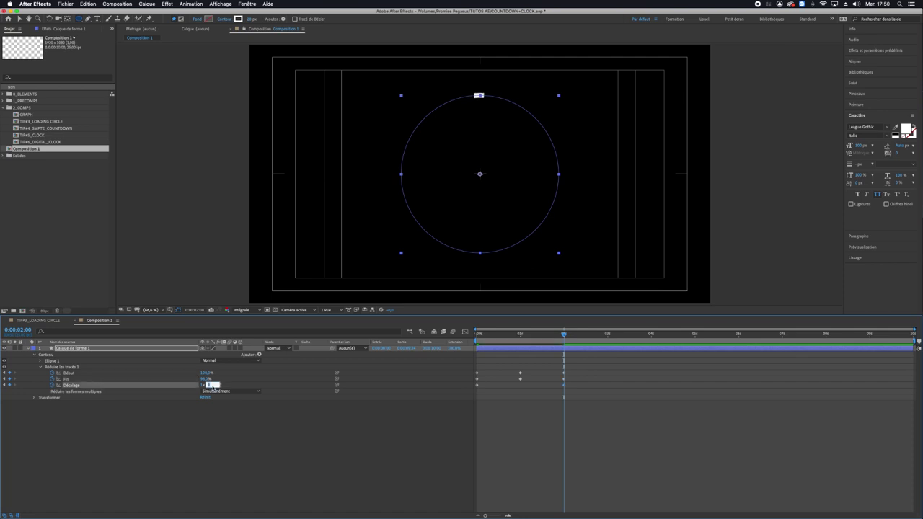
pyautogui.click(434, 449)
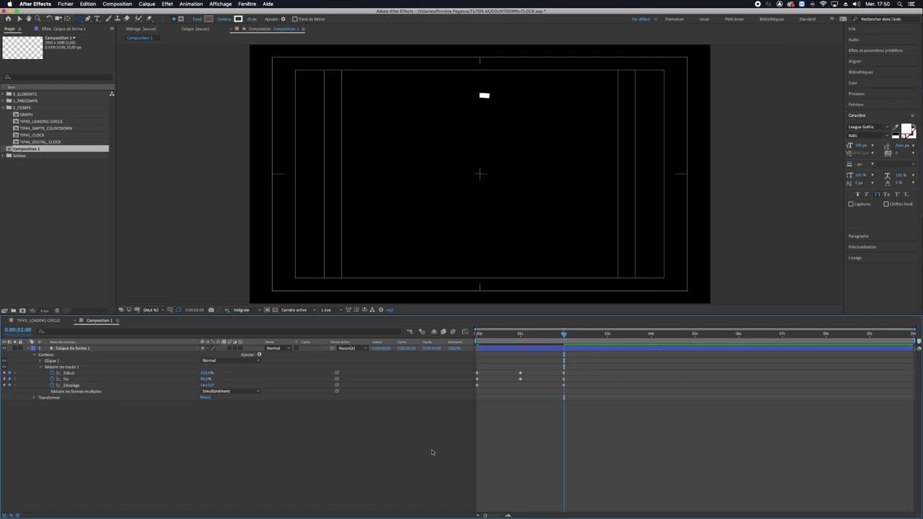
pyautogui.click(566, 334)
pyautogui.click(566, 348)
# - Apply Lissage de vitesse (Easy Ease) to the selected Début and Fin keyframes
pyautogui.click(580, 333)
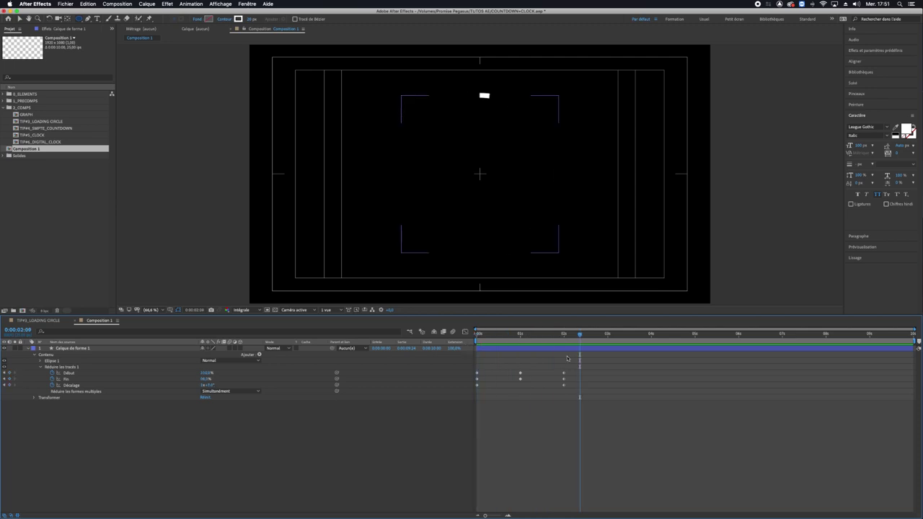
pyautogui.moveTo(575, 370); pyautogui.dragTo(465, 382)
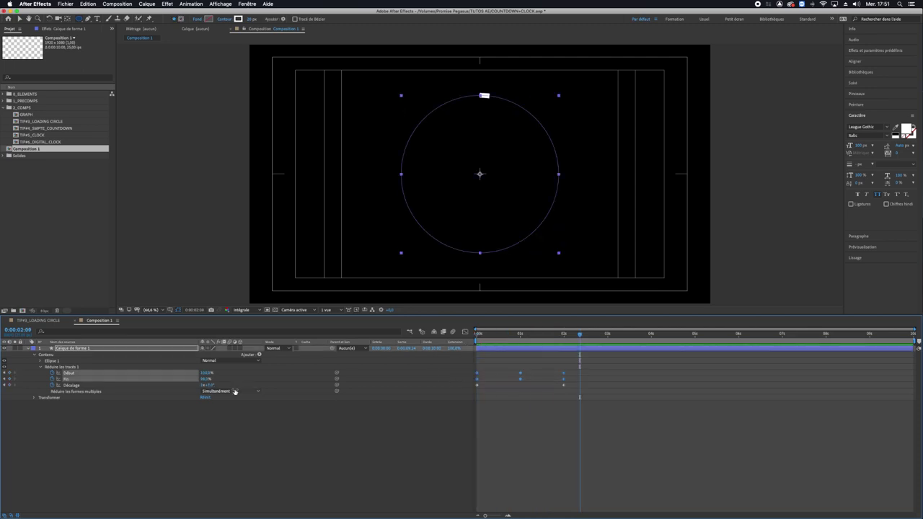
pyautogui.rightClick(479, 374)
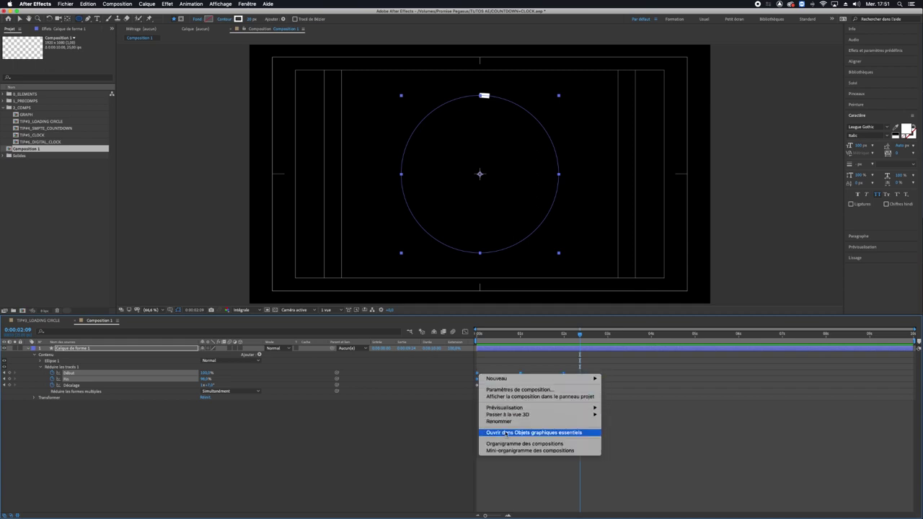
pyautogui.click(460, 377)
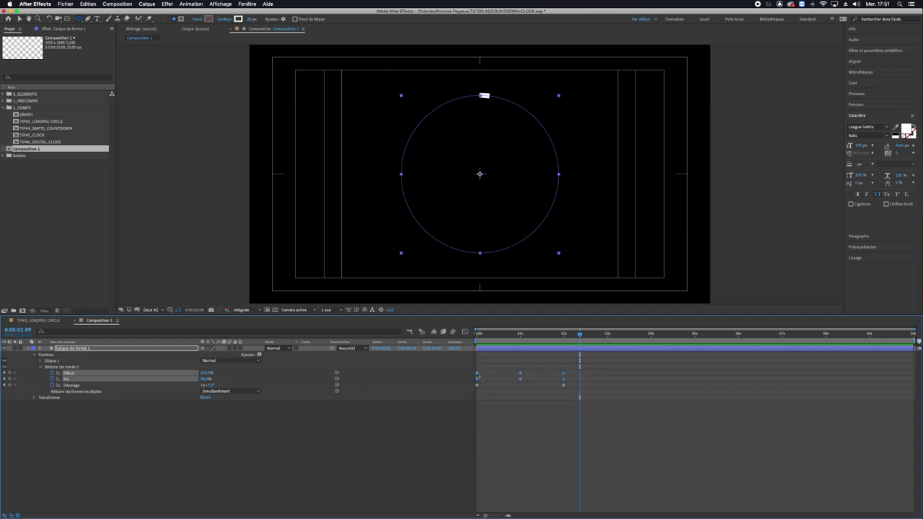
pyautogui.rightClick(476, 375)
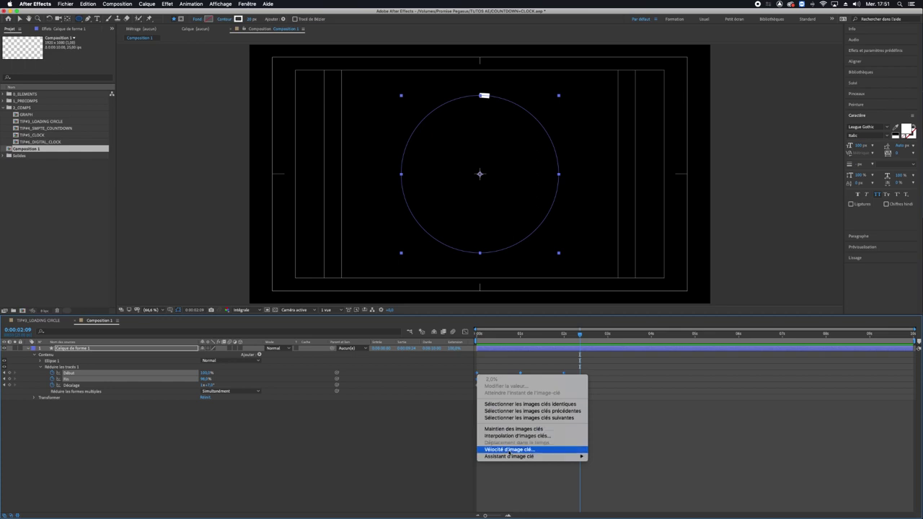
pyautogui.moveTo(509, 456)
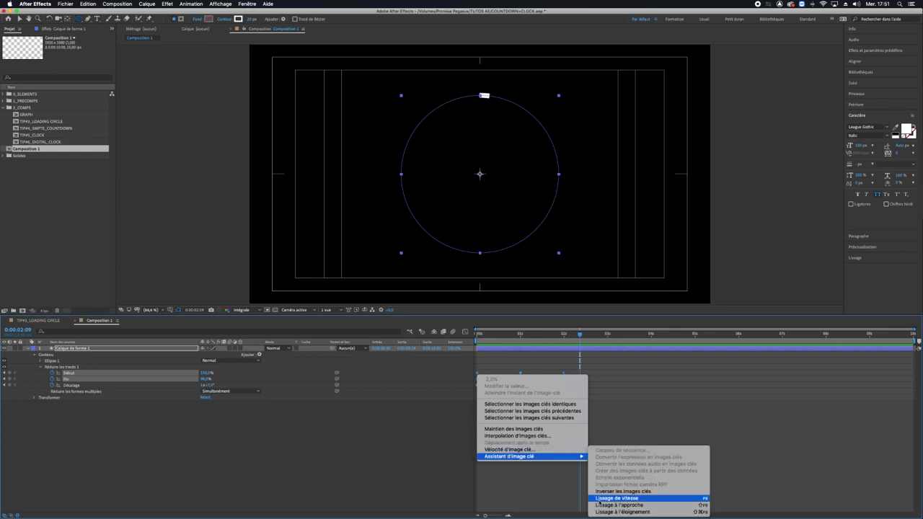
pyautogui.click(600, 498)
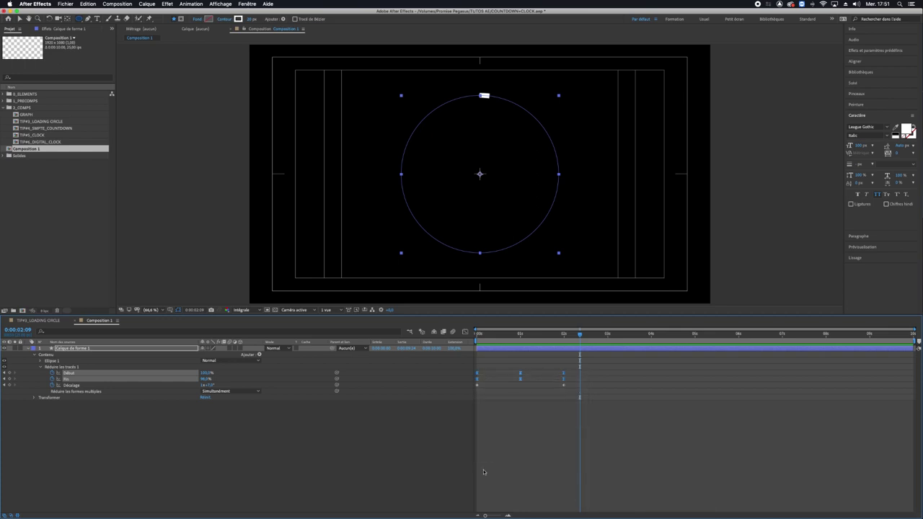
# - In the Graph Editor, drag influence handles to sharpen the Début and Fin speed peaks
pyautogui.click(464, 331)
pyautogui.click(91, 419)
pyautogui.click(73, 373)
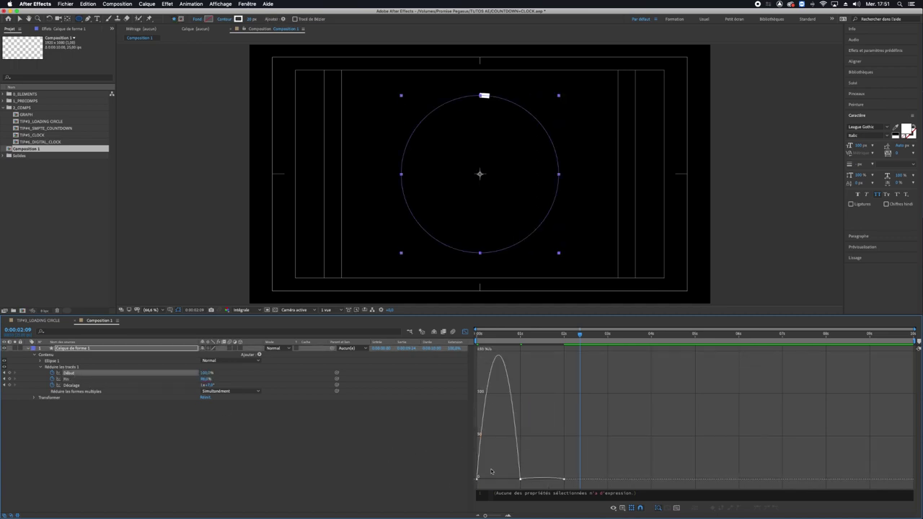
pyautogui.moveTo(477, 477); pyautogui.dragTo(518, 479)
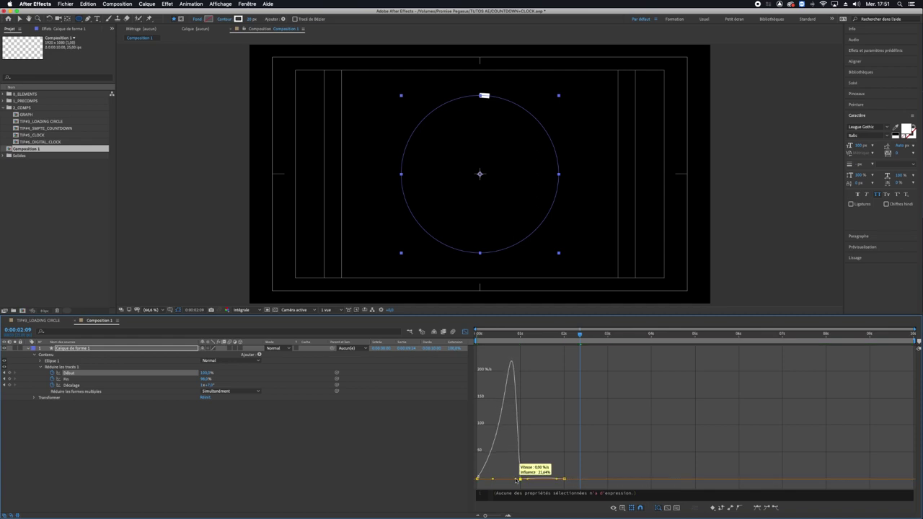
pyautogui.click(67, 380)
pyautogui.click(519, 480)
pyautogui.moveTo(521, 480); pyautogui.dragTo(548, 479)
# - Return to the keyframe view and preview the eased arc from 0:00:00:00
pyautogui.hotkey('shift', 'F3')
pyautogui.press('space')
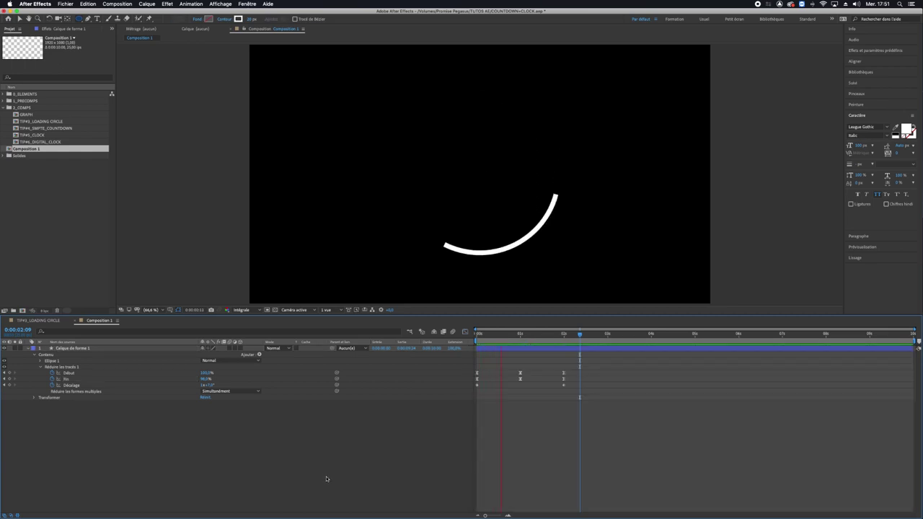
pyautogui.press('space')
pyautogui.press("'")
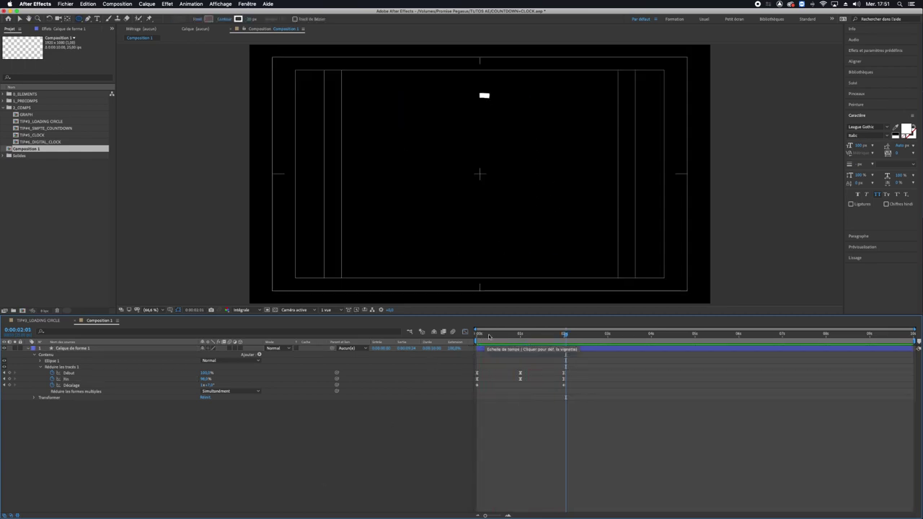
pyautogui.click(482, 336)
pyautogui.press('space')
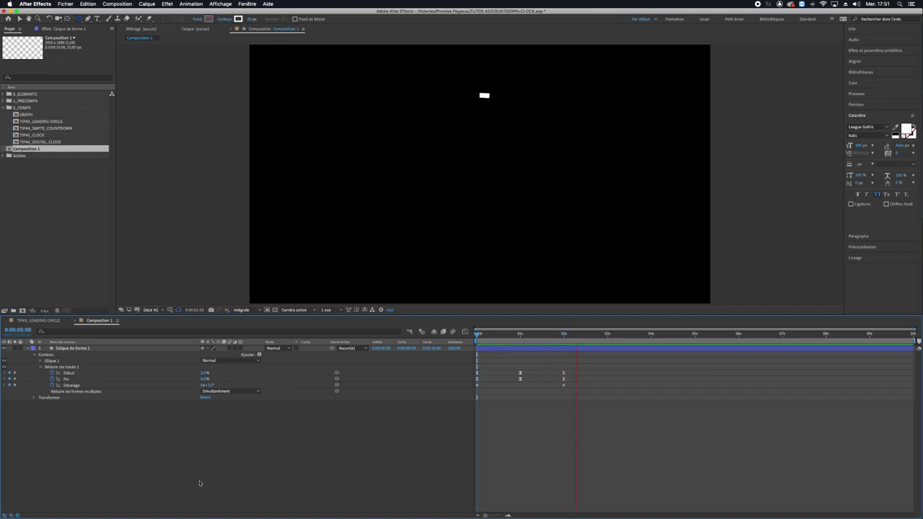
pyautogui.press('space')
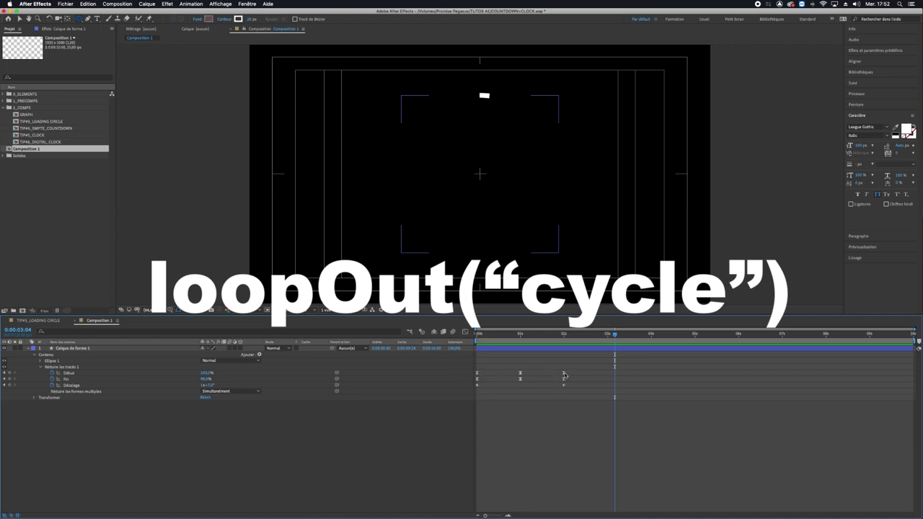
# - Add a loopOut("cycle") expression to the Début property
pyautogui.moveTo(564, 376)
pyautogui.keyDown('alt'); pyautogui.click(52, 372); pyautogui.keyUp('alt')
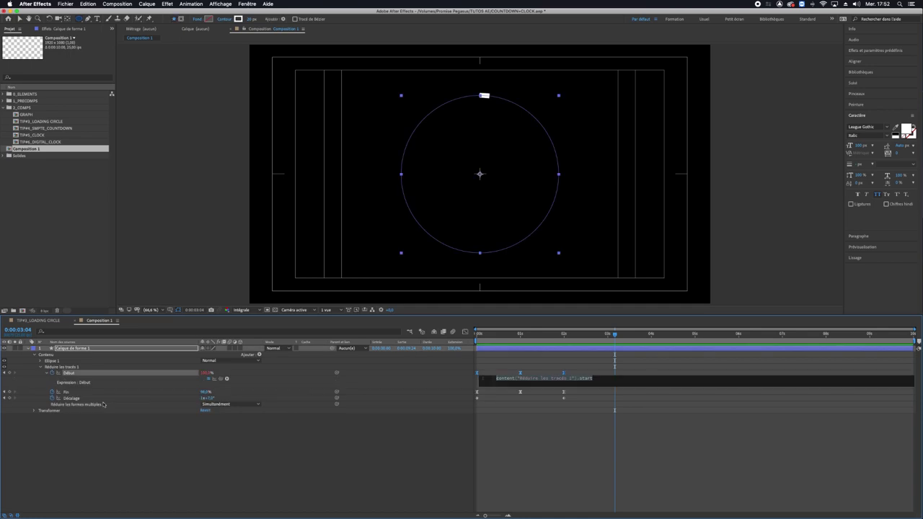
pyautogui.write('lo')
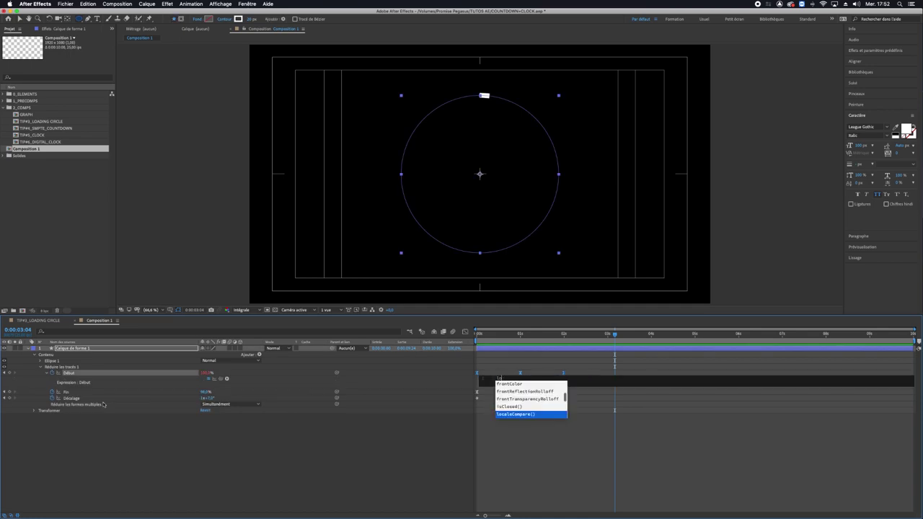
pyautogui.write('opOut')
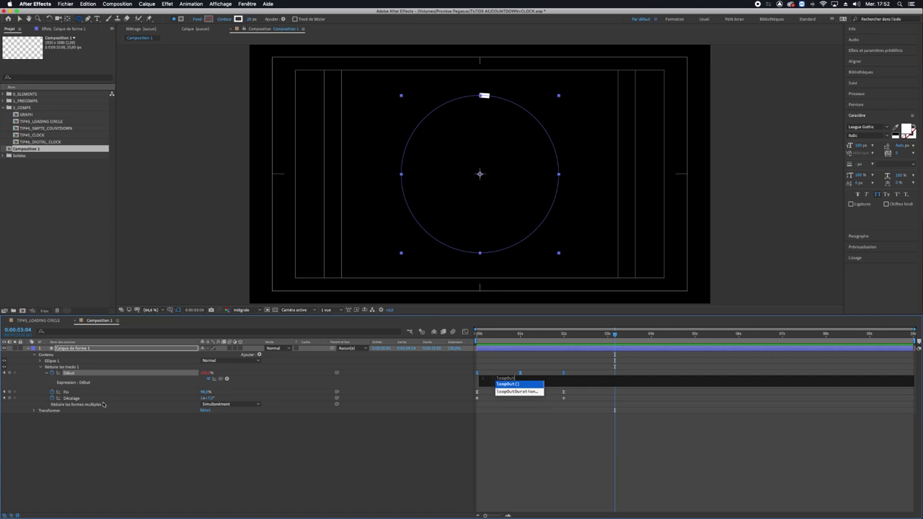
pyautogui.press('Return')
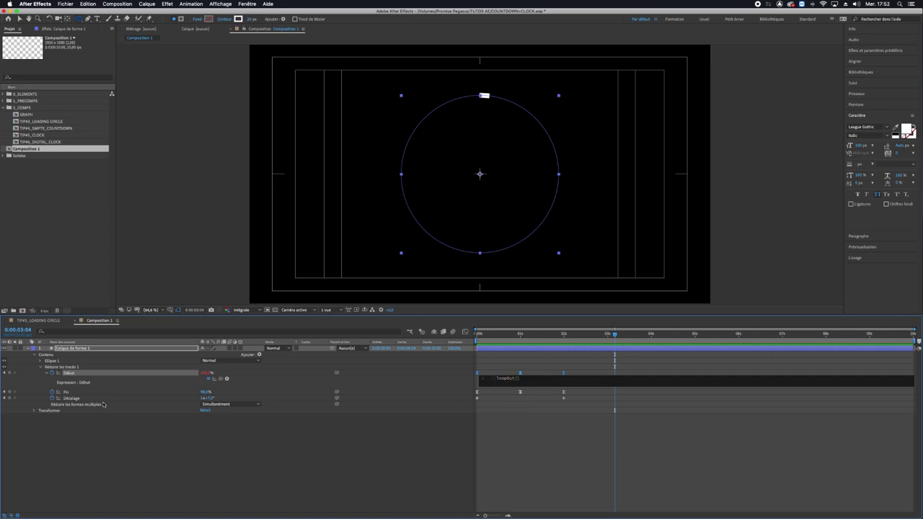
pyautogui.write('"c')
pyautogui.click(133, 386)
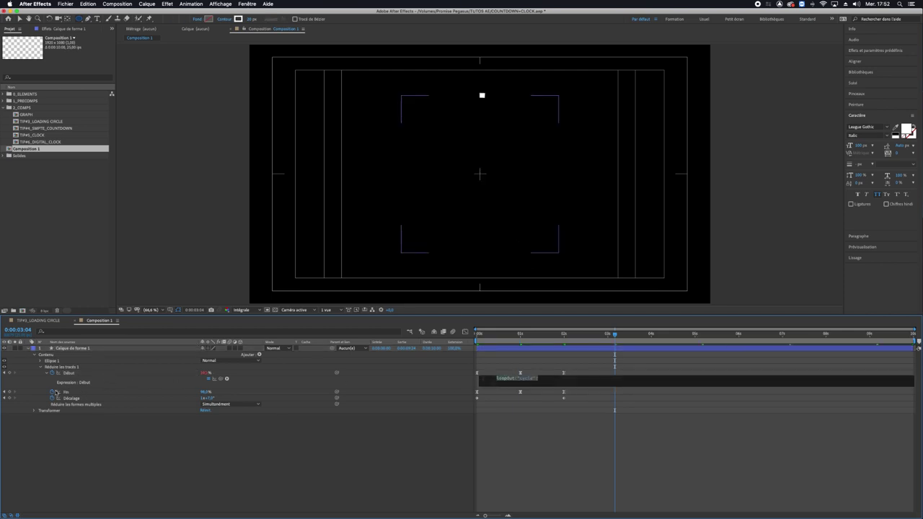
# - Paste the same loopOut("cycle") expression onto Fin and Décalage, then preview the loop
pyautogui.keyDown('alt'); pyautogui.click(55, 391); pyautogui.keyUp('alt')
pyautogui.write('loopOut("cycle")')
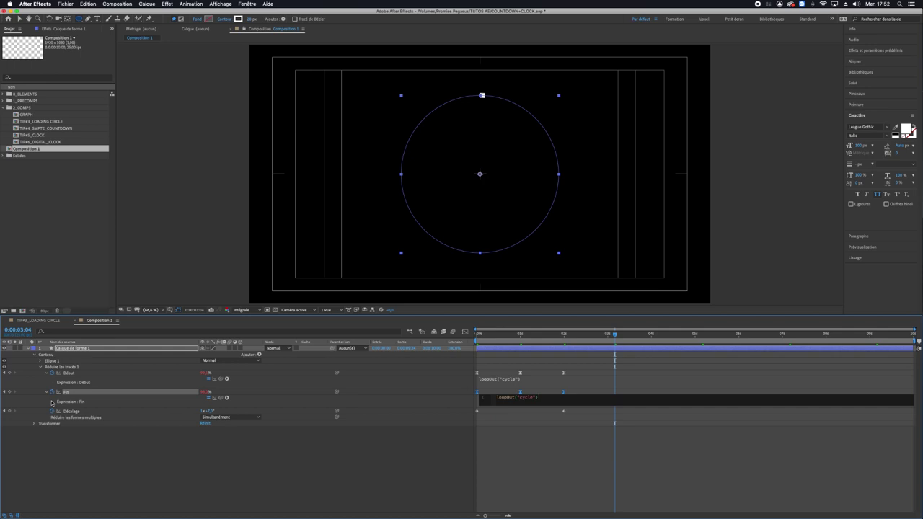
pyautogui.keyDown('alt'); pyautogui.click(52, 411); pyautogui.keyUp('alt')
pyautogui.write('loopOut("cycle")')
pyautogui.click(187, 486)
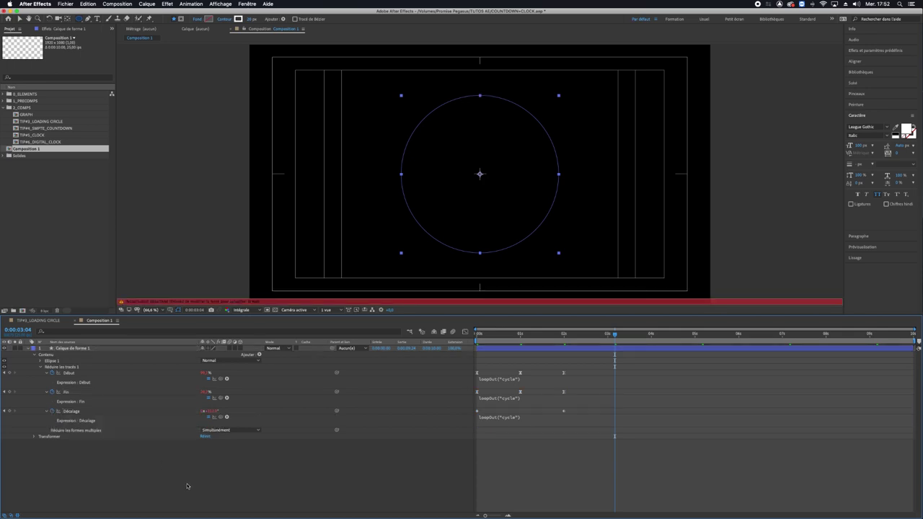
pyautogui.press('space')
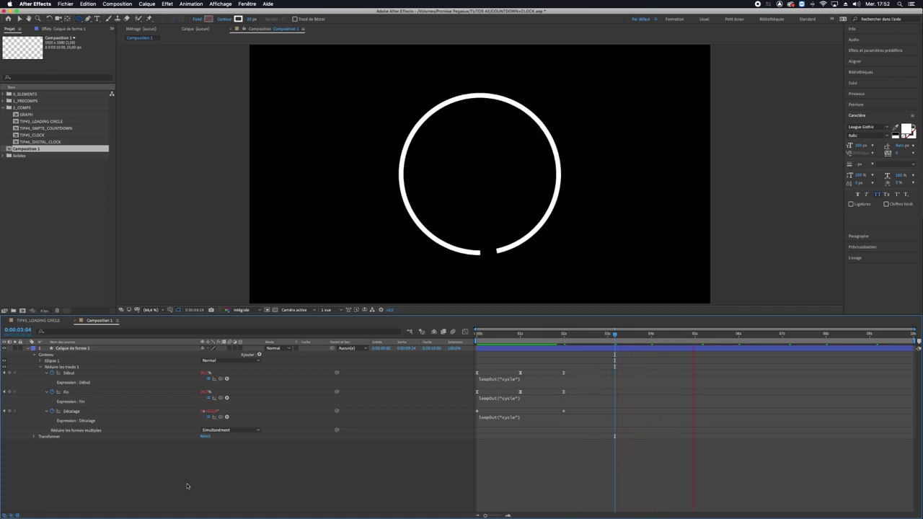
pyautogui.press('space')
# - Set Ellipse 1's Contour 1 line cap to Extrémité arrondie and preview the rounded arc
pyautogui.click(41, 360)
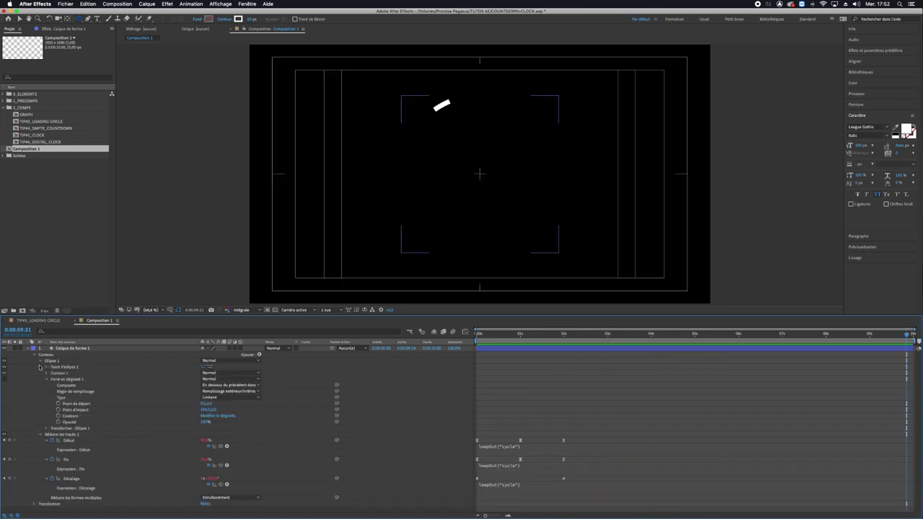
pyautogui.click(46, 373)
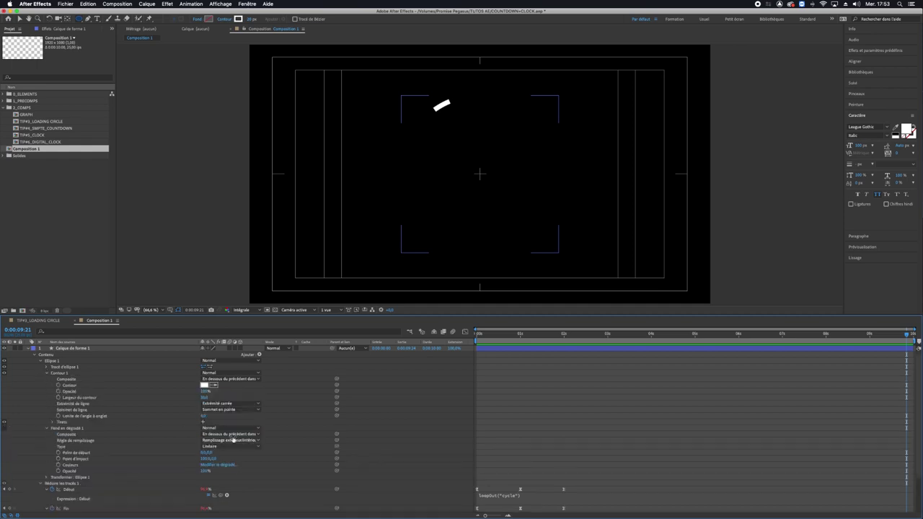
pyautogui.click(77, 404)
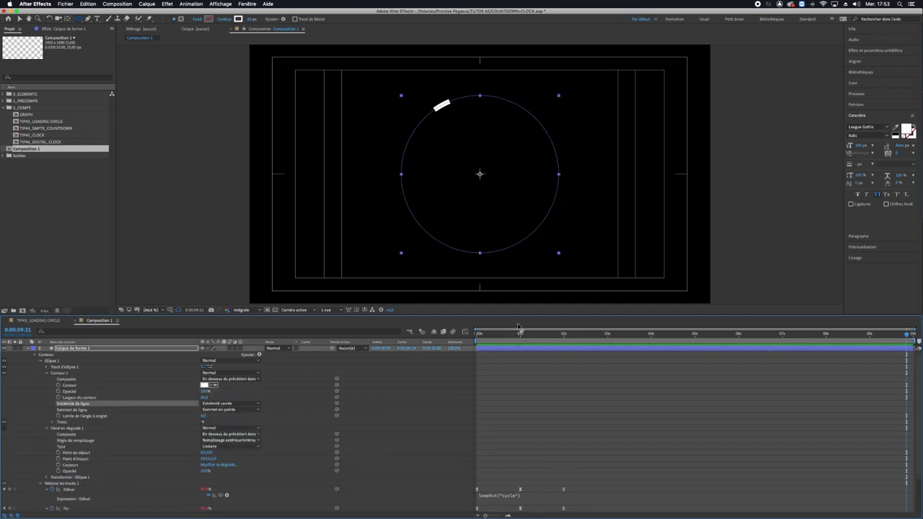
pyautogui.moveTo(486, 339); pyautogui.dragTo(505, 338)
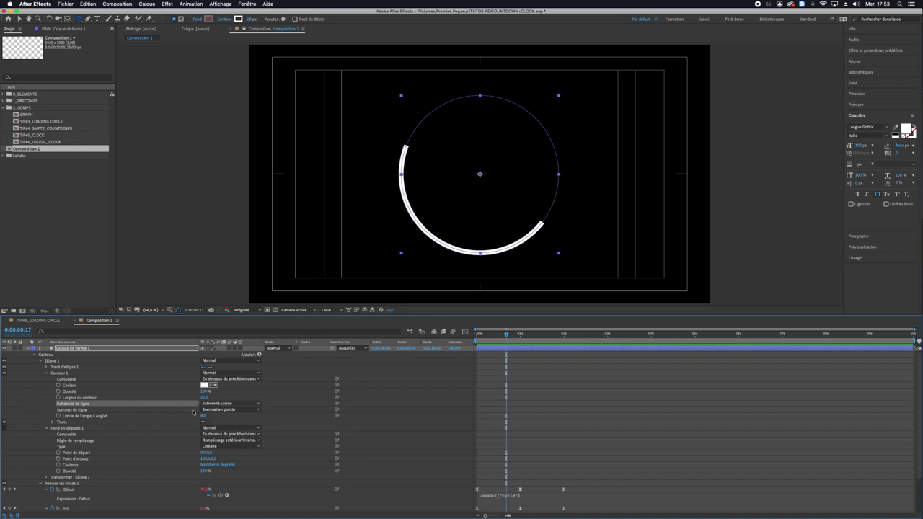
pyautogui.click(218, 404)
pyautogui.click(226, 417)
pyautogui.press('space')
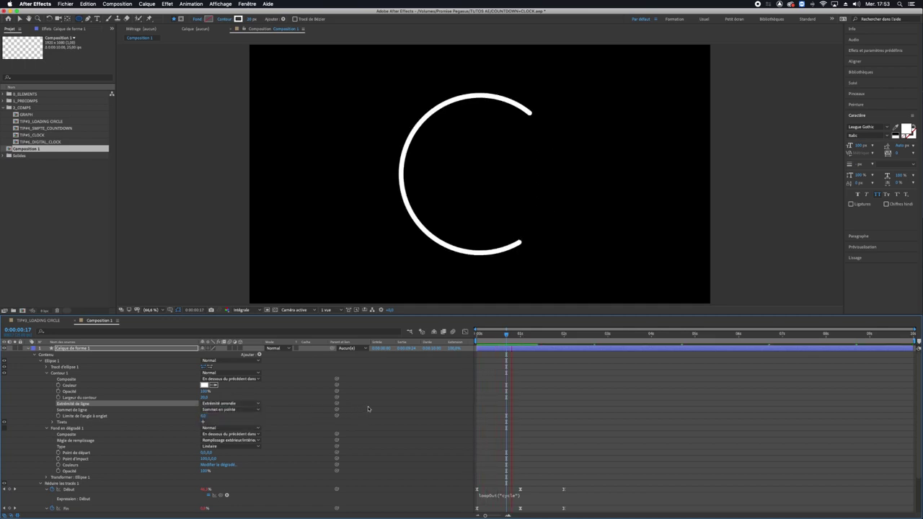
pyautogui.press('space')
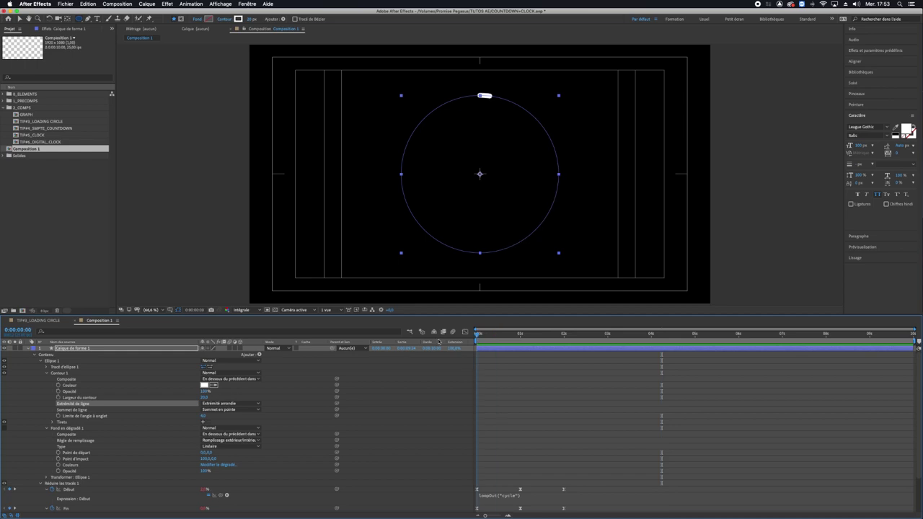
# - Start Couleur keyframing at 0s and make the stroke yellow at 2s
pyautogui.click(58, 386)
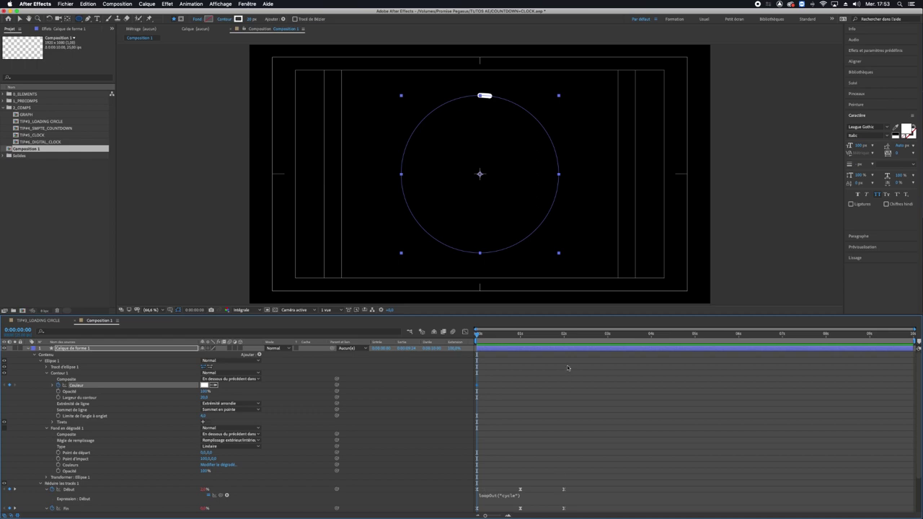
pyautogui.click(564, 336)
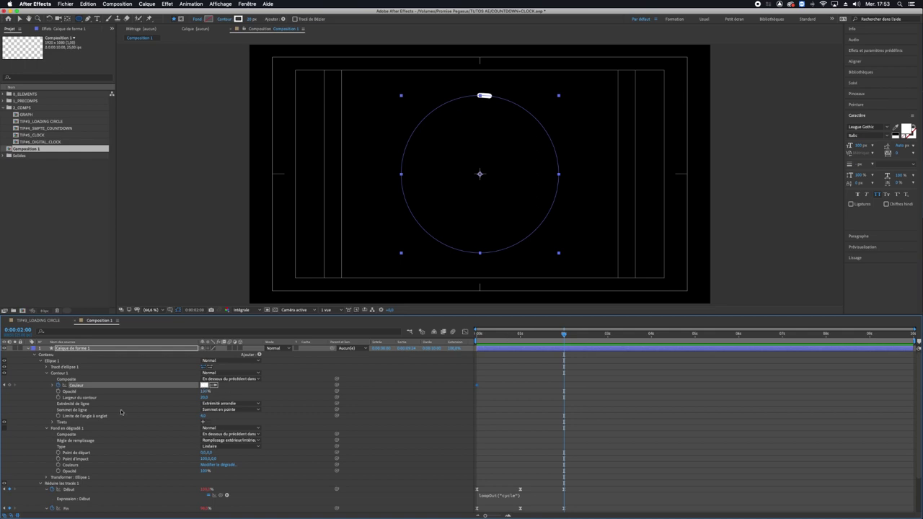
pyautogui.click(205, 386)
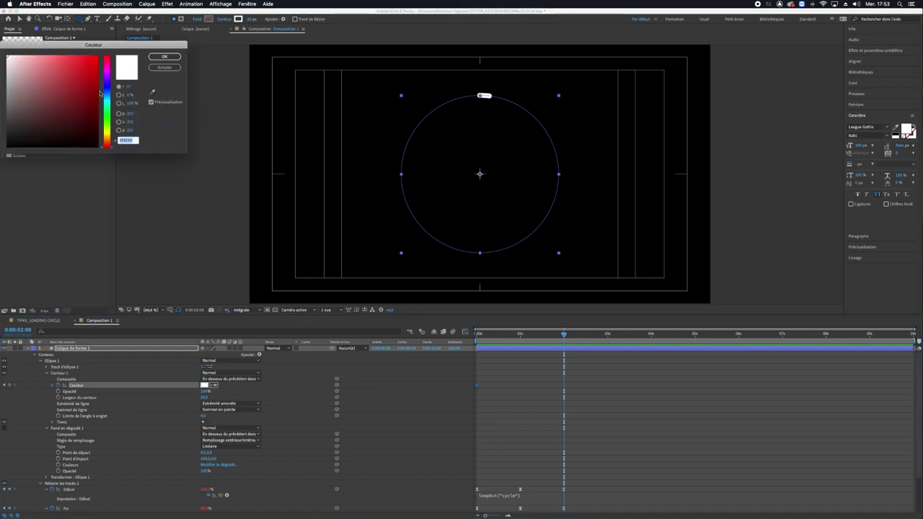
pyautogui.moveTo(109, 113); pyautogui.dragTo(109, 135)
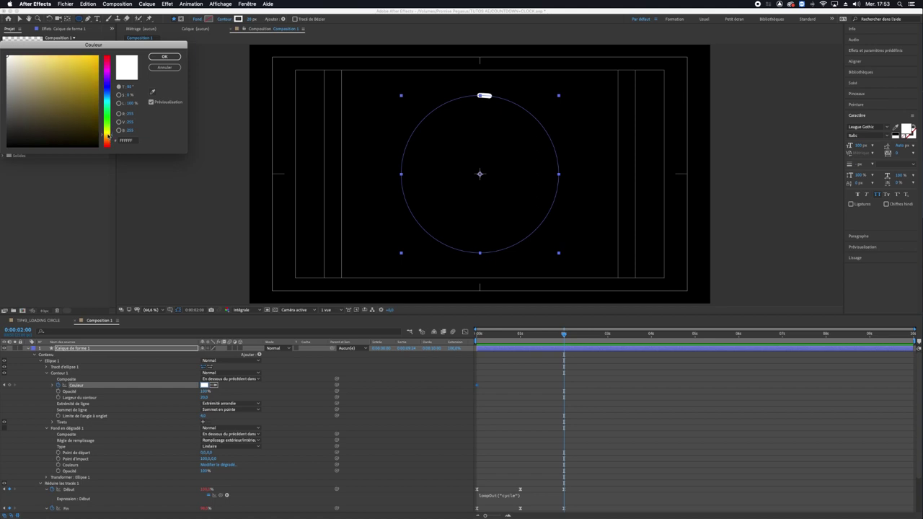
pyautogui.click(98, 56)
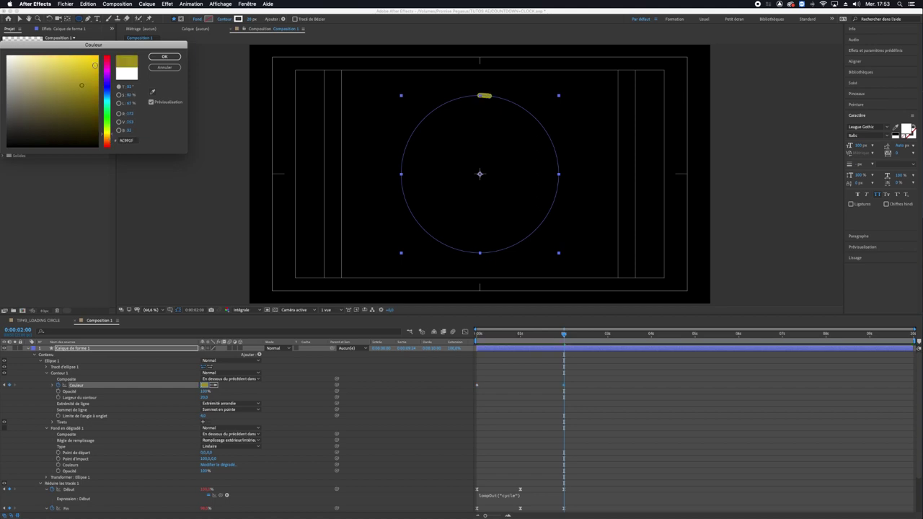
pyautogui.click(164, 56)
# - Add stroke colour keyframes: red at 4s and blue at 6s
pyautogui.click(651, 335)
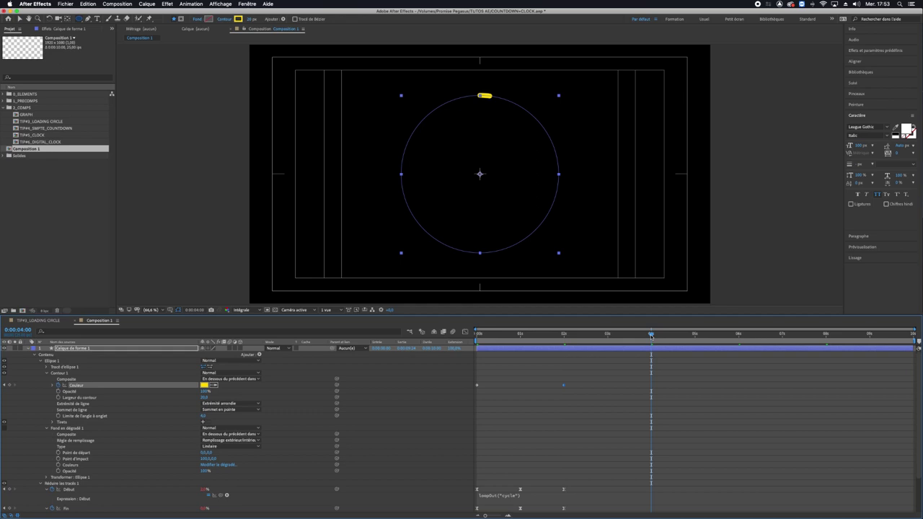
pyautogui.click(205, 385)
pyautogui.click(94, 58)
pyautogui.press('Return')
pyautogui.hotkey('shift', 'pagedown')
pyautogui.hotkey('shift', 'pagedown')
pyautogui.hotkey('shift', 'pagedown')
pyautogui.click(205, 385)
pyautogui.click(107, 87)
pyautogui.press('Return')
# - Add a green stroke colour keyframe at 8s and preview the colour cycle
pyautogui.hotkey('shift', 'pagedown')
pyautogui.hotkey('shift', 'pagedown')
pyautogui.hotkey('shift', 'pagedown')
pyautogui.click(204, 385)
pyautogui.click(106, 121)
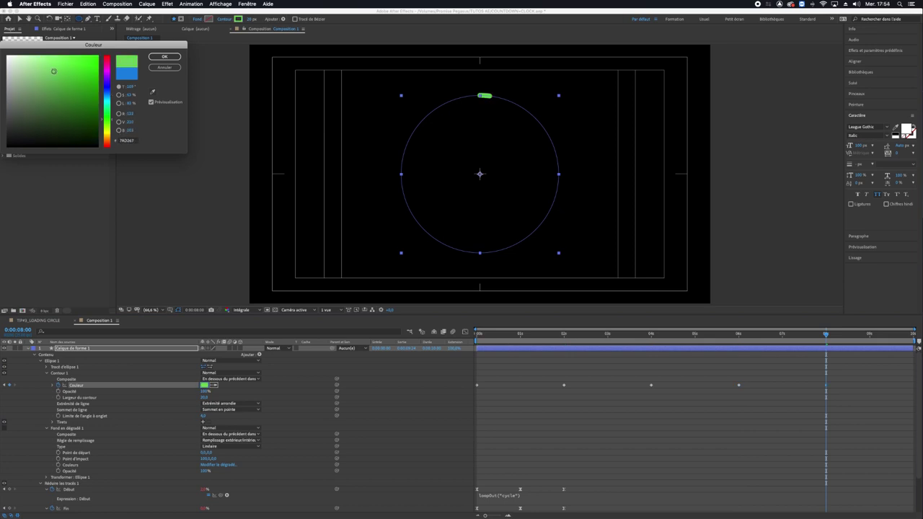
pyautogui.press('Return')
pyautogui.press('space')
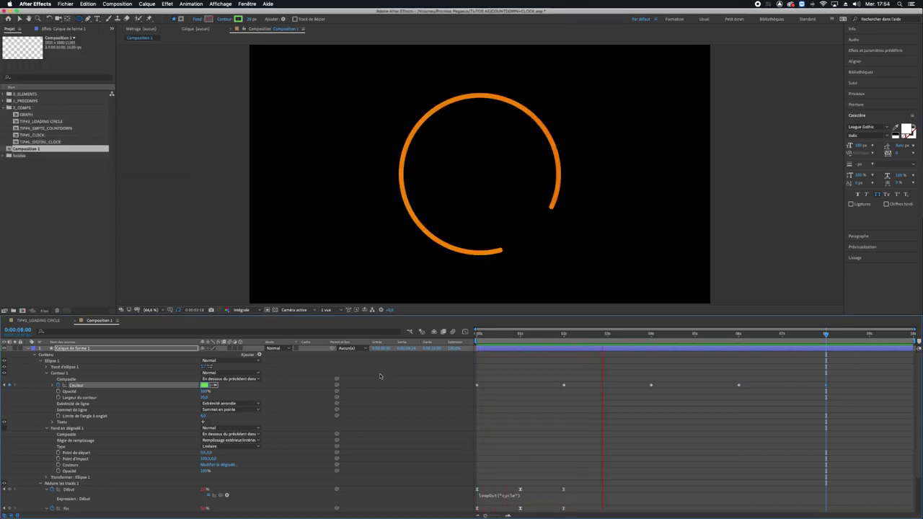
# - Turn all Couleur keyframes into hold keyframes (Maintien des images clés) and preview the hard switches
pyautogui.press('space')
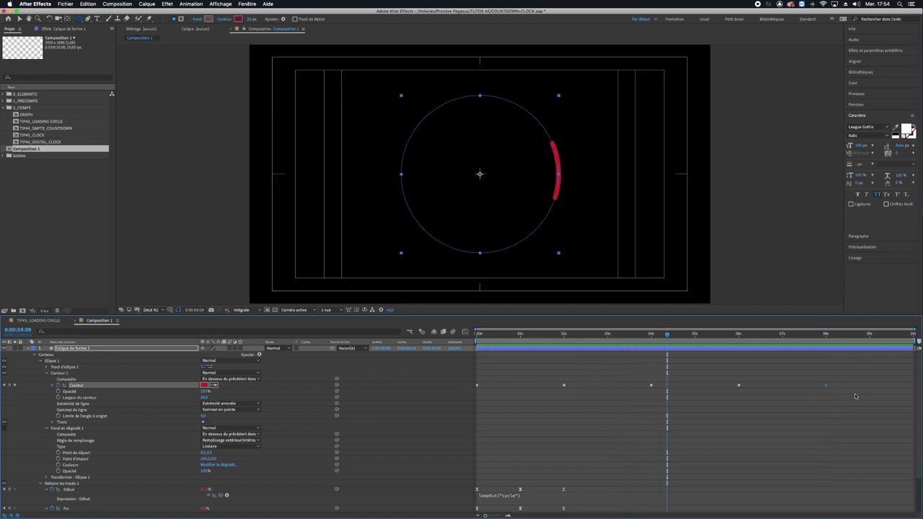
pyautogui.moveTo(838, 388); pyautogui.dragTo(474, 387)
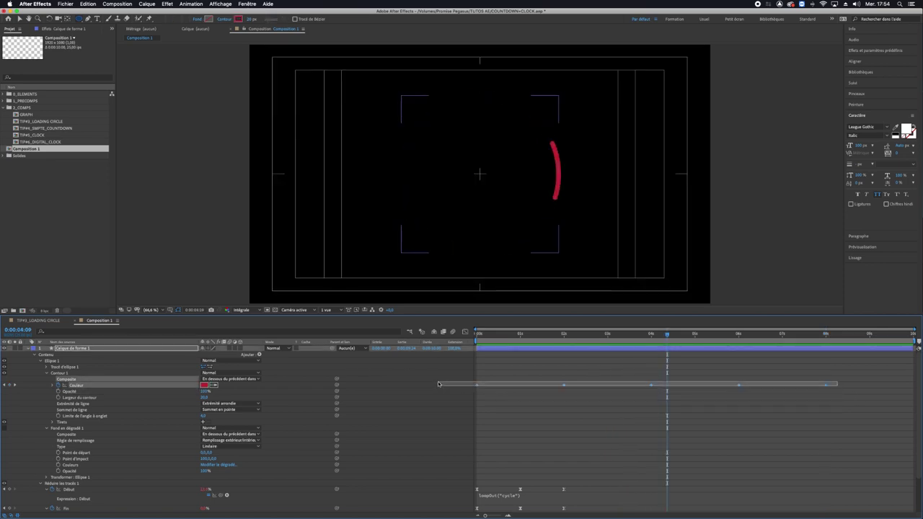
pyautogui.rightClick(476, 386)
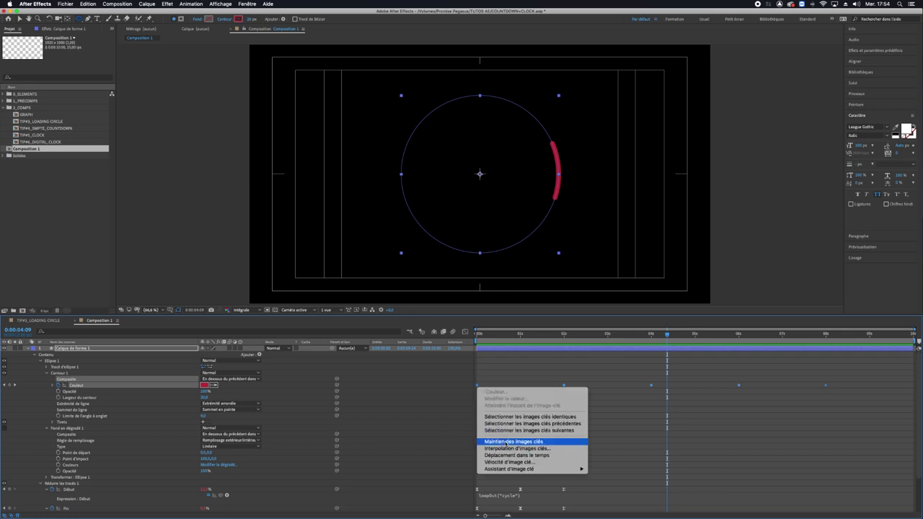
pyautogui.click(508, 442)
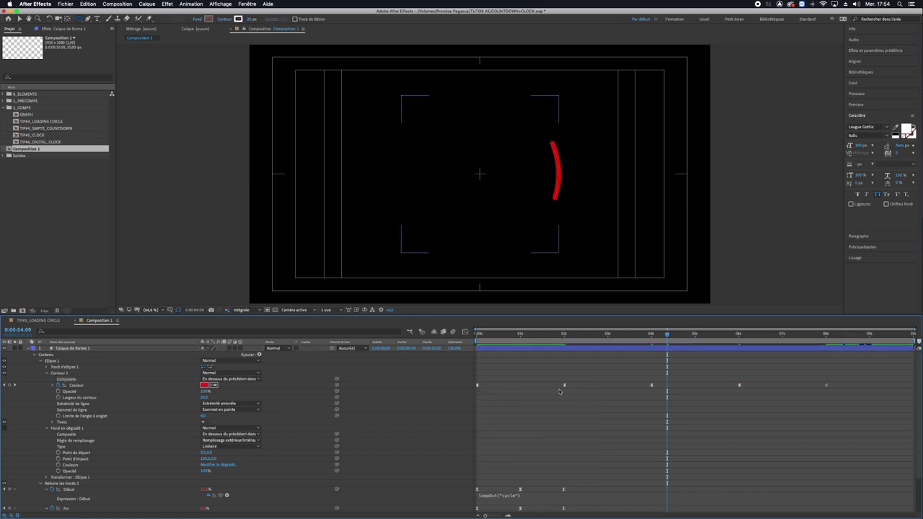
pyautogui.press('space')
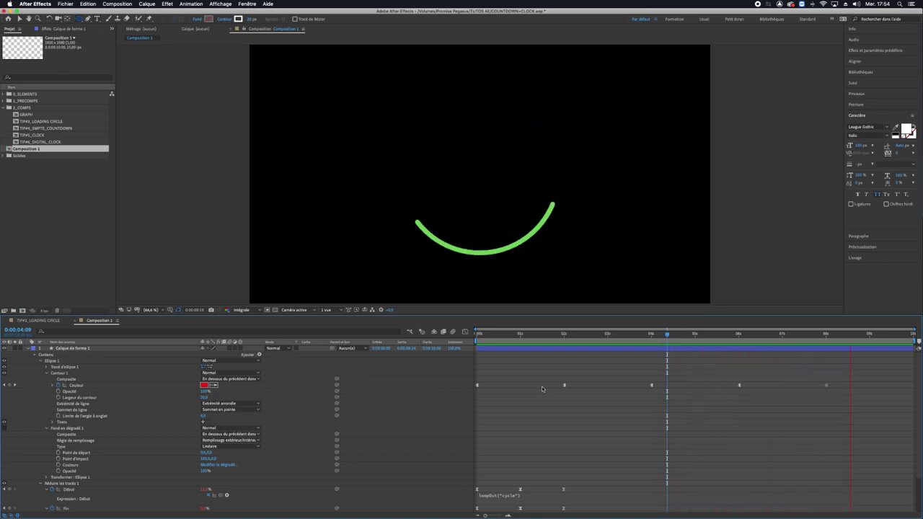
pyautogui.press('space')
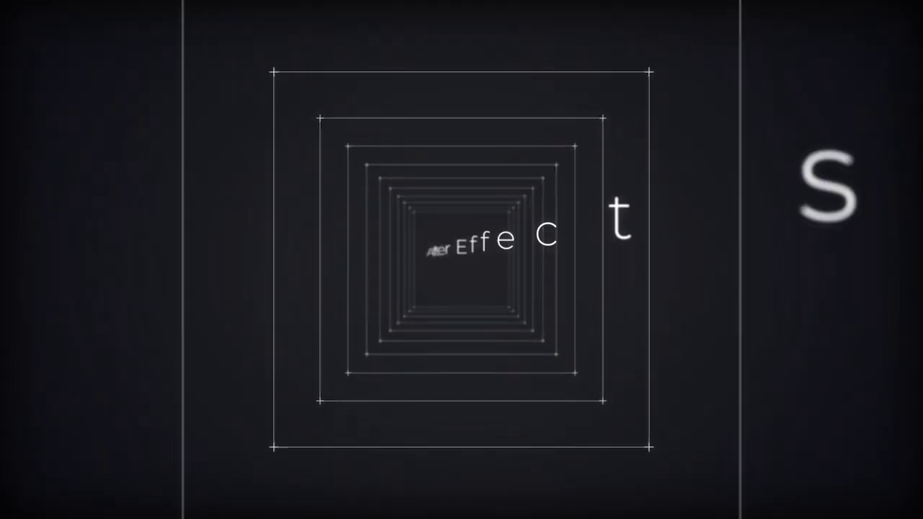